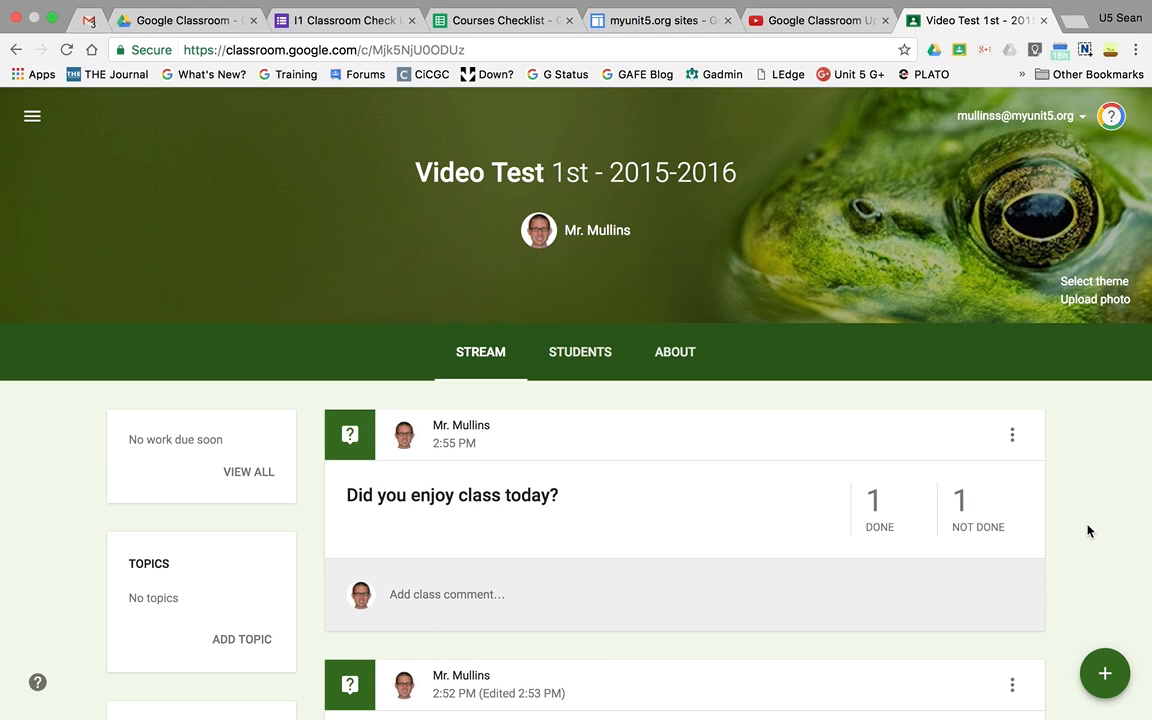
# - Start a new question for the Video Test class and assign it only to the second listed student
pyautogui.click(1100, 675)
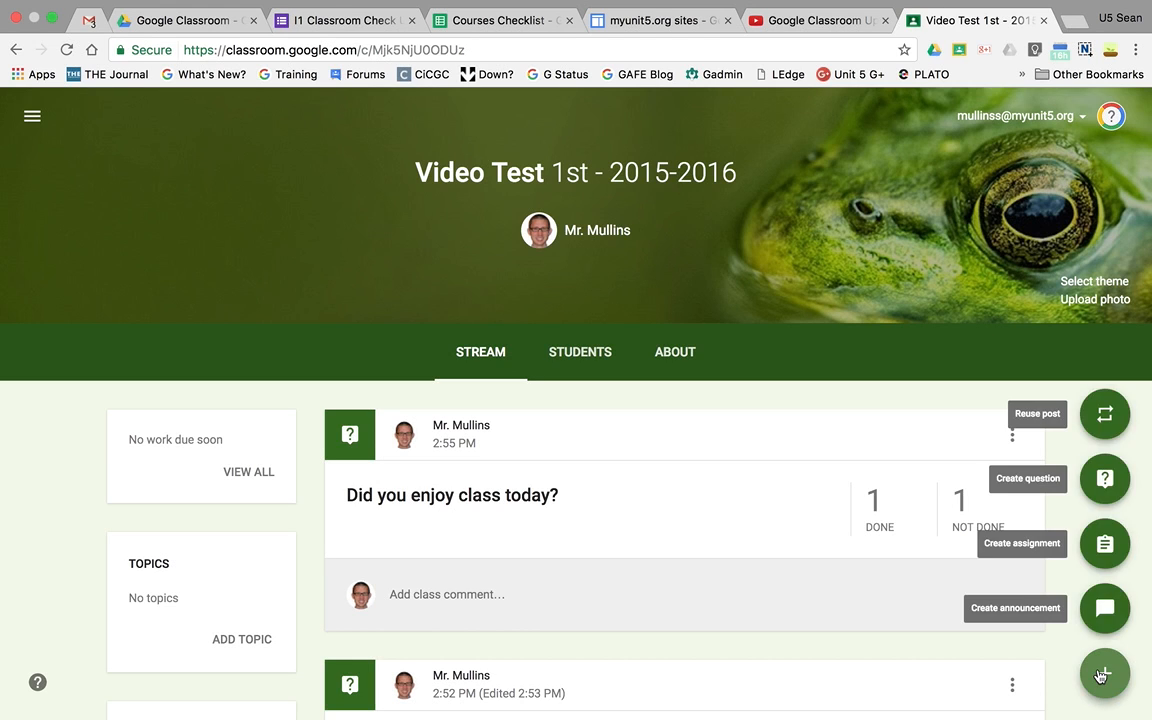
pyautogui.click(1104, 483)
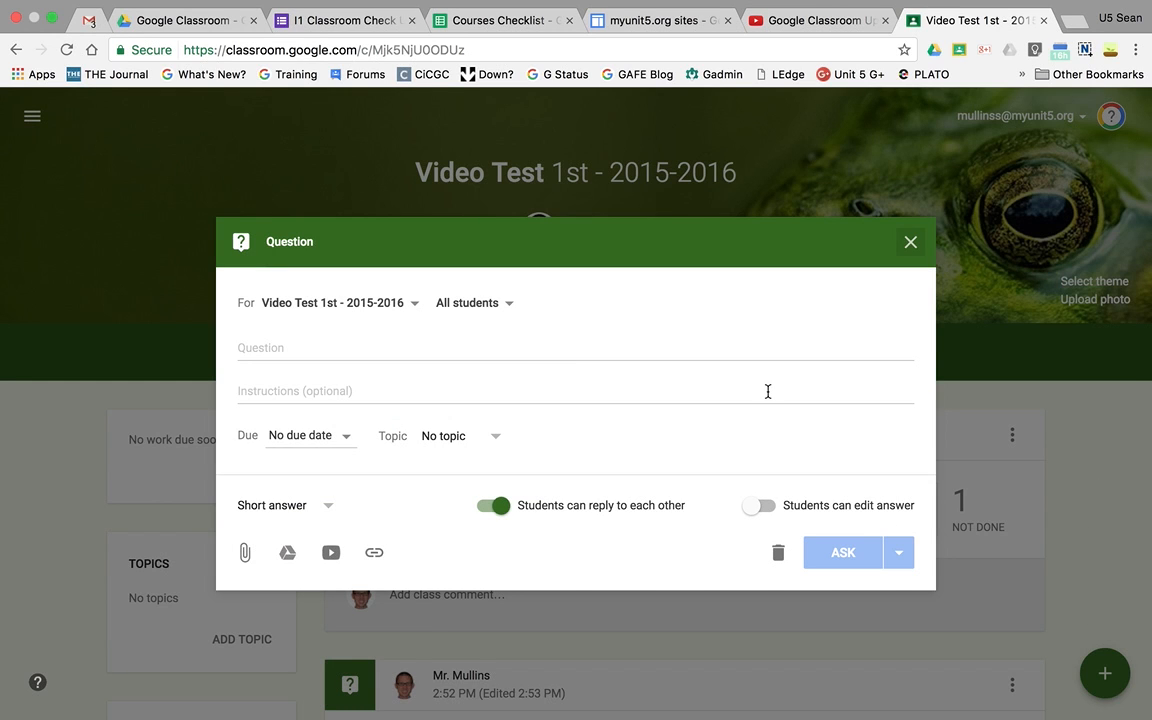
pyautogui.click(403, 305)
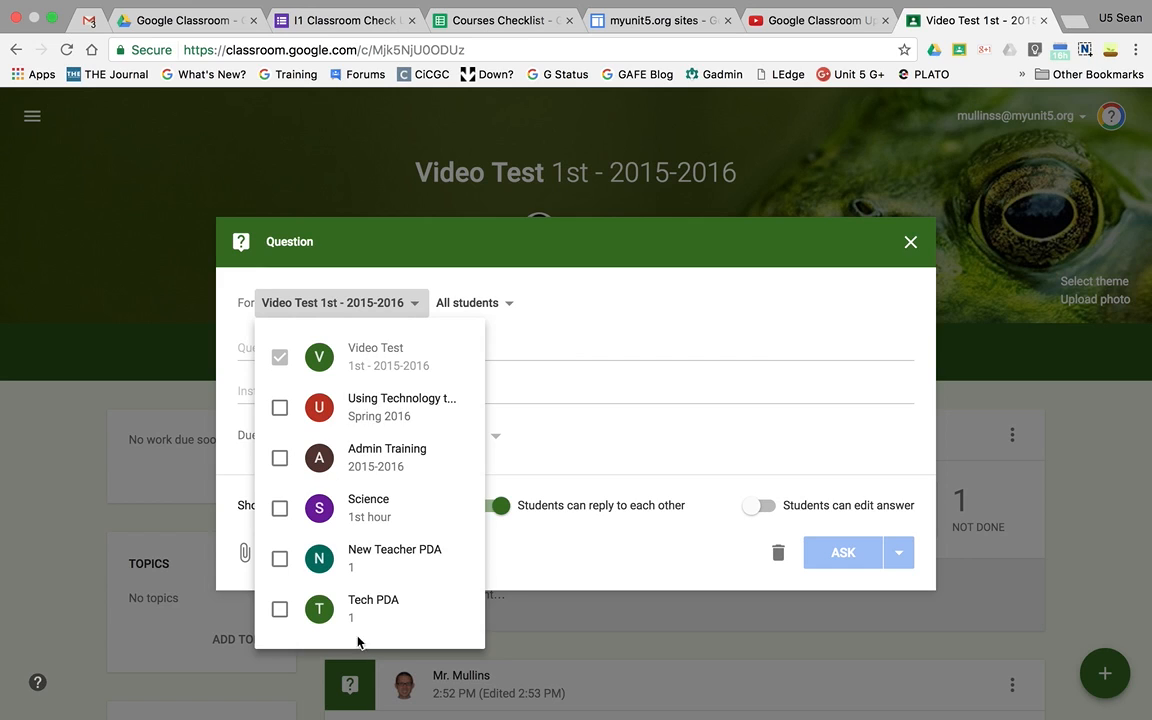
pyautogui.click(413, 305)
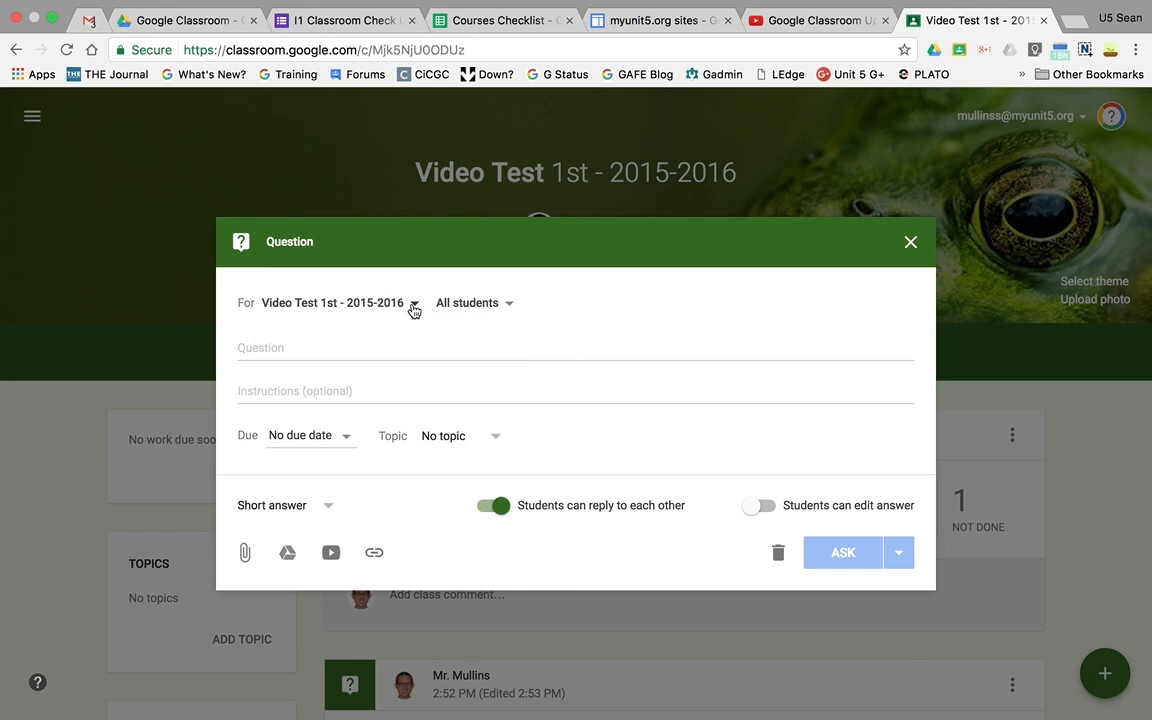
pyautogui.click(508, 305)
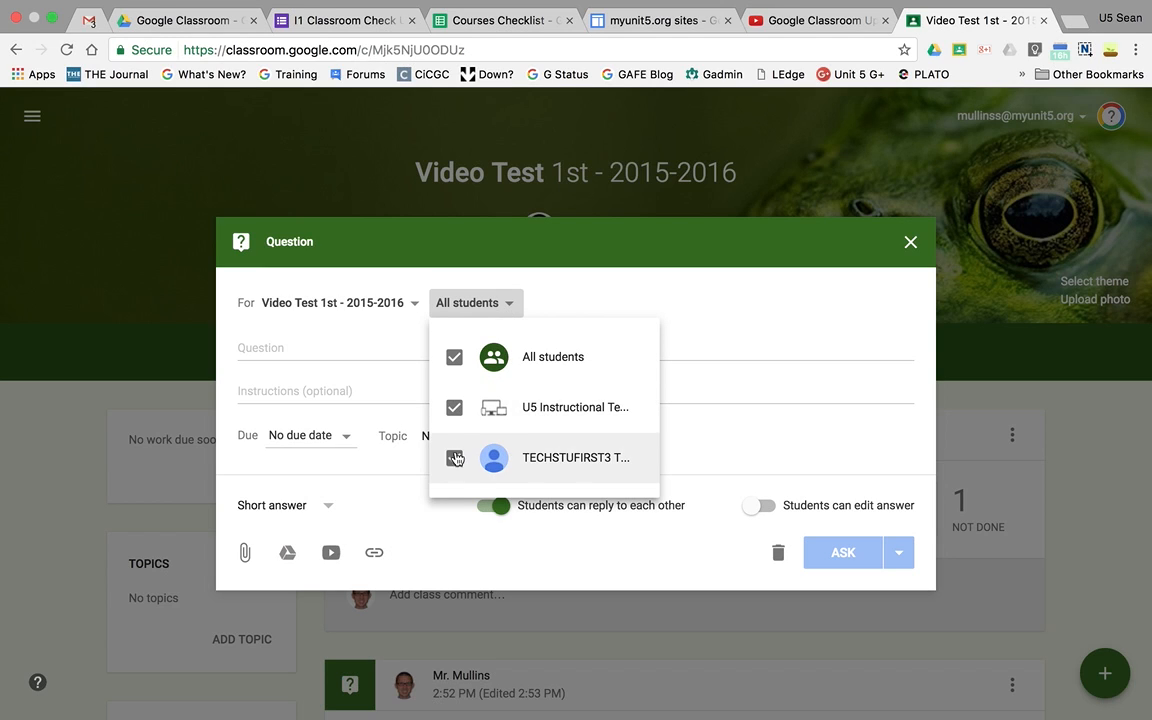
pyautogui.click(454, 359)
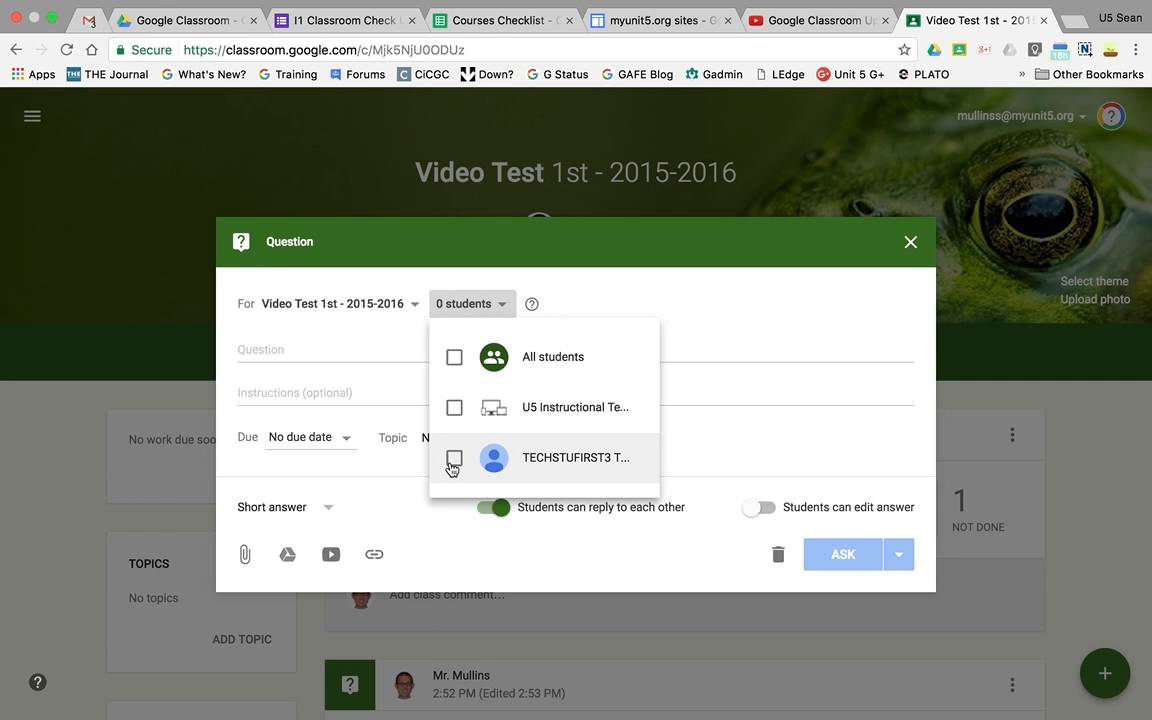
pyautogui.click(455, 460)
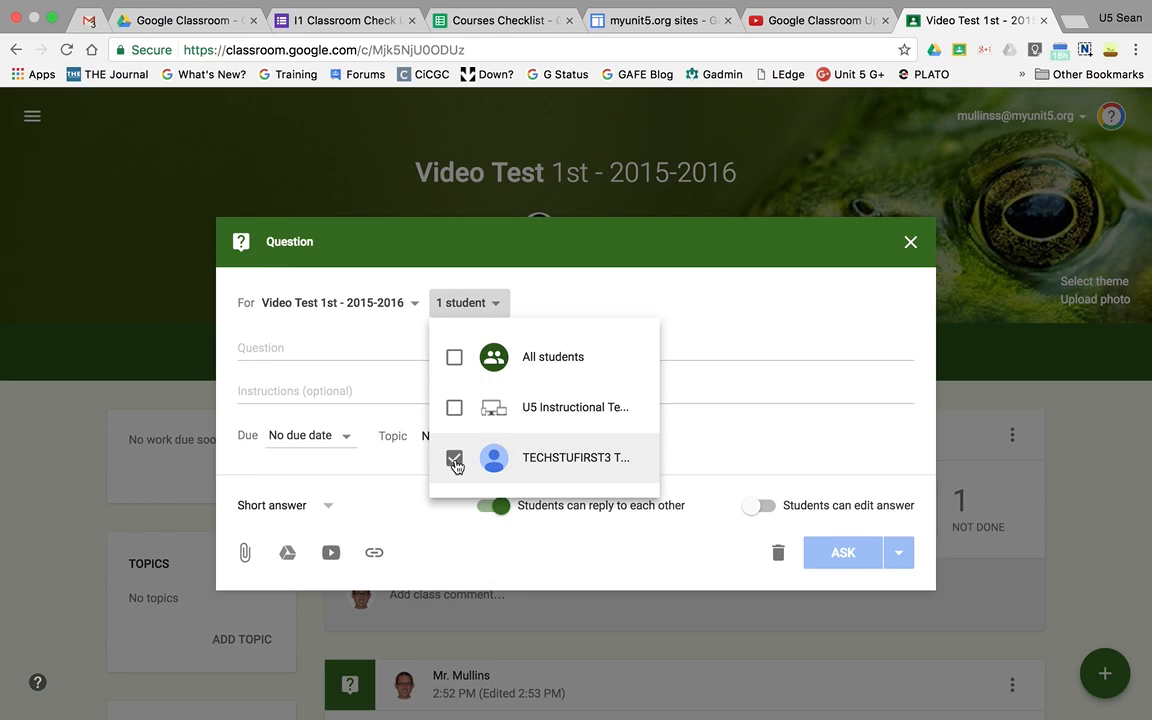
pyautogui.click(365, 350)
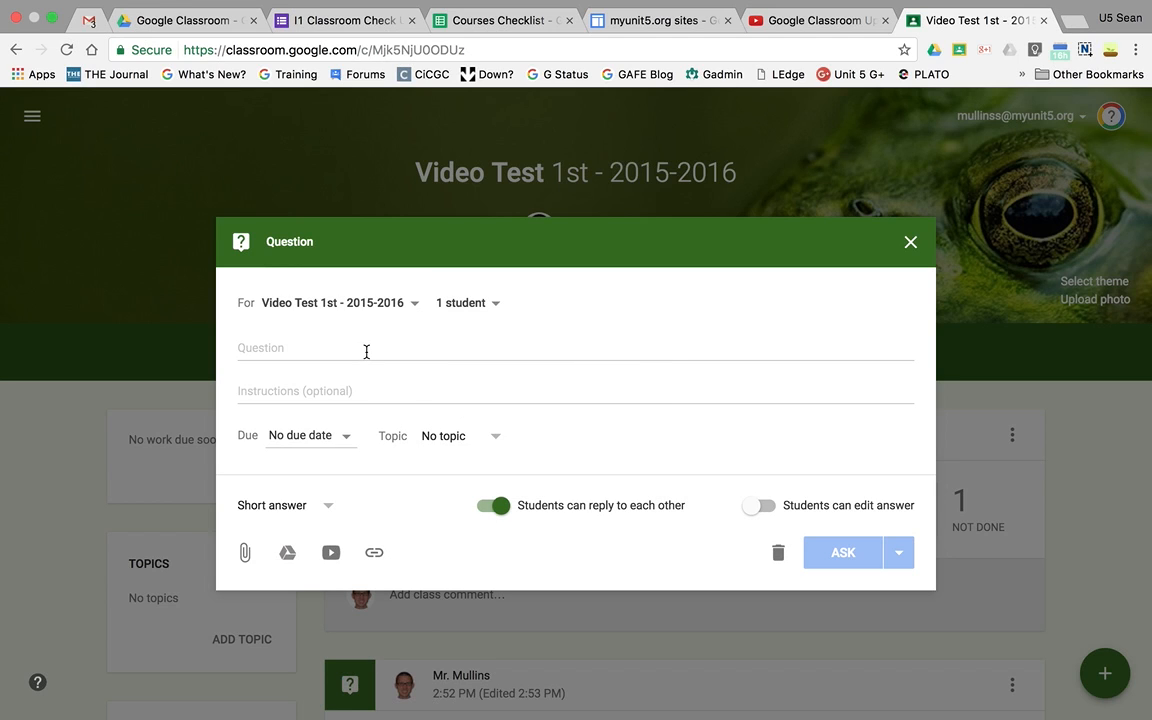
# - Enter "Reflect on the video provided." as the question text
pyautogui.click(366, 351)
pyautogui.write('R')
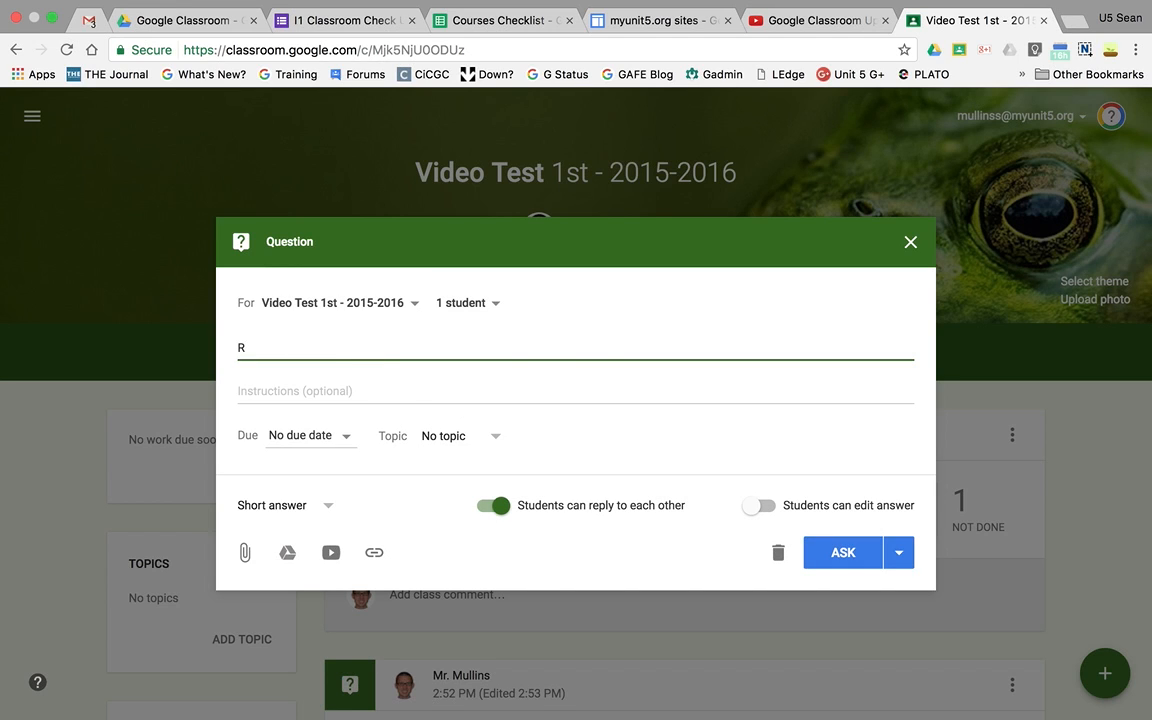
pyautogui.write('efle')
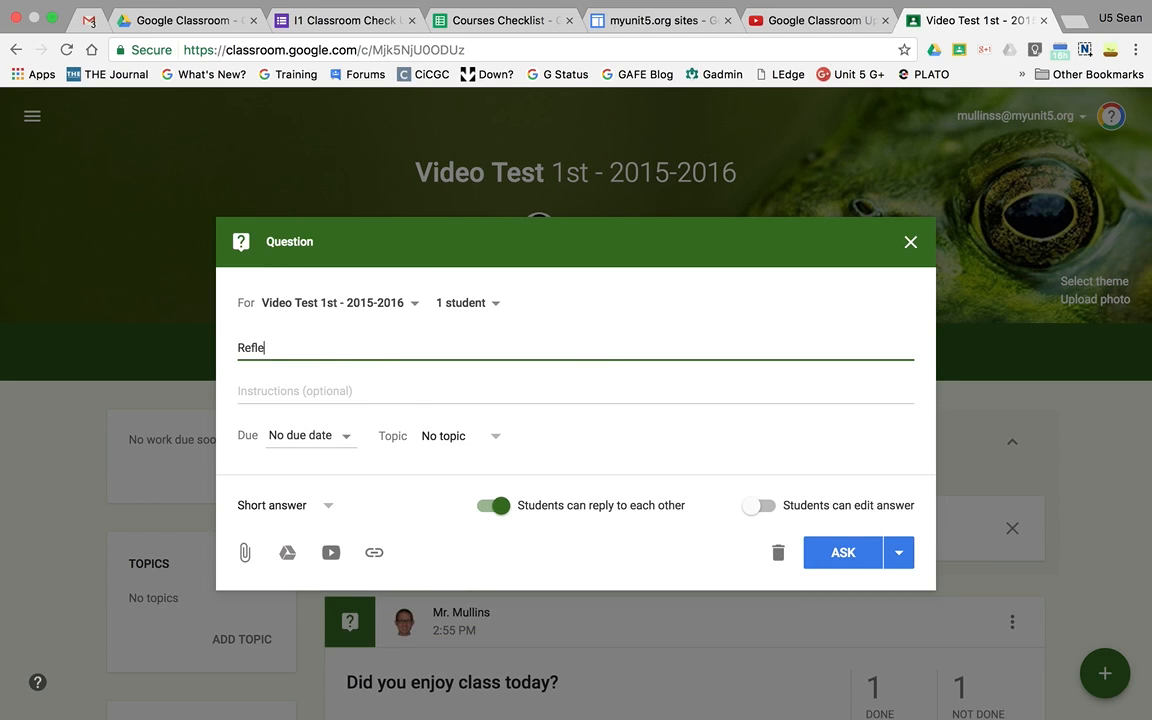
pyautogui.write('ct on the video provided.')
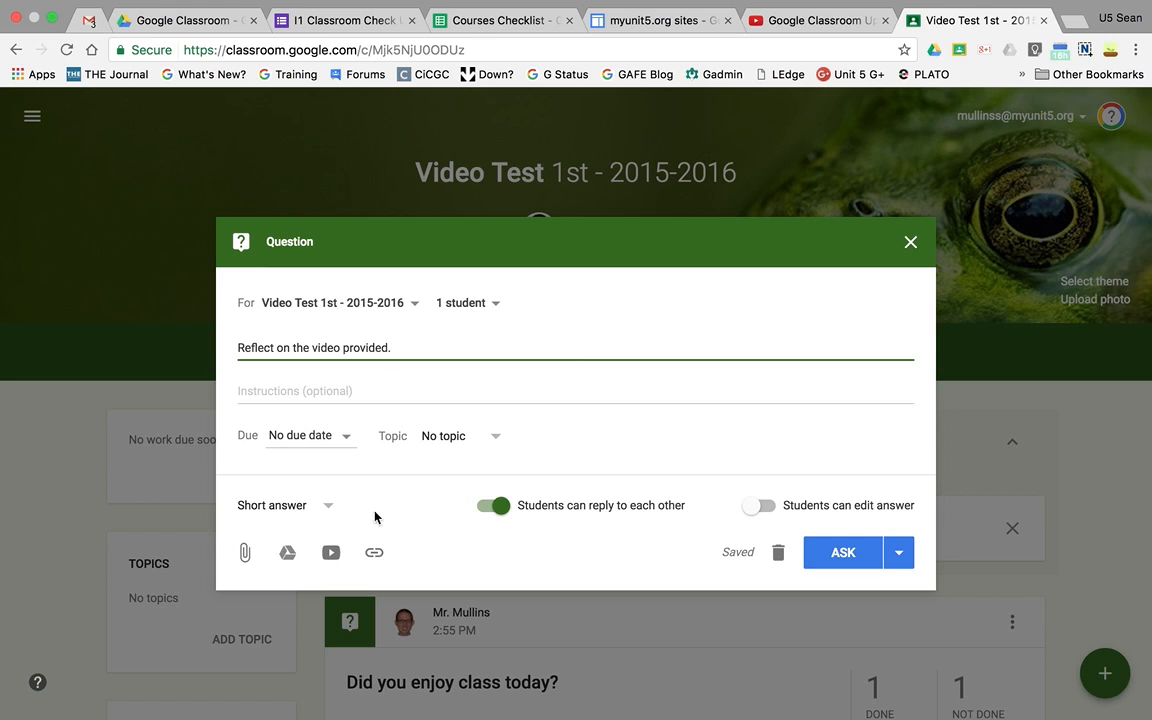
# - Attach the YouTube video "Exploring Our Solar System: Planets and Space for Kids - FreeSchool" using the search "solar system", and post the question
pyautogui.click(333, 555)
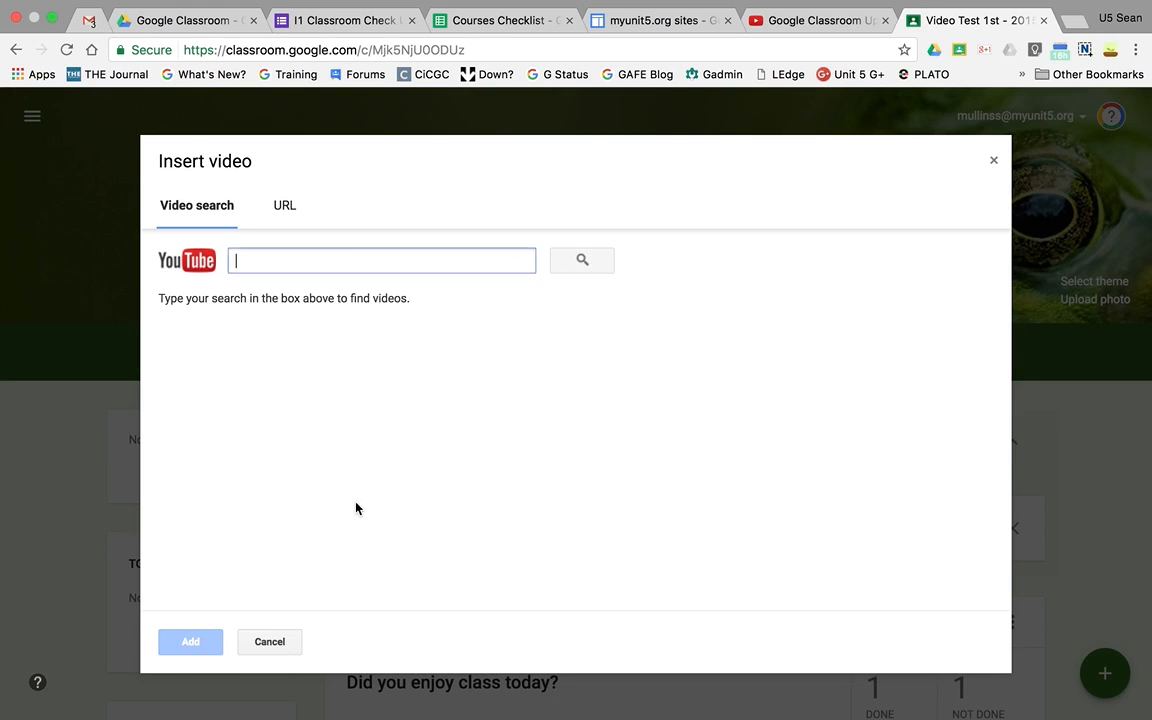
pyautogui.write('sol')
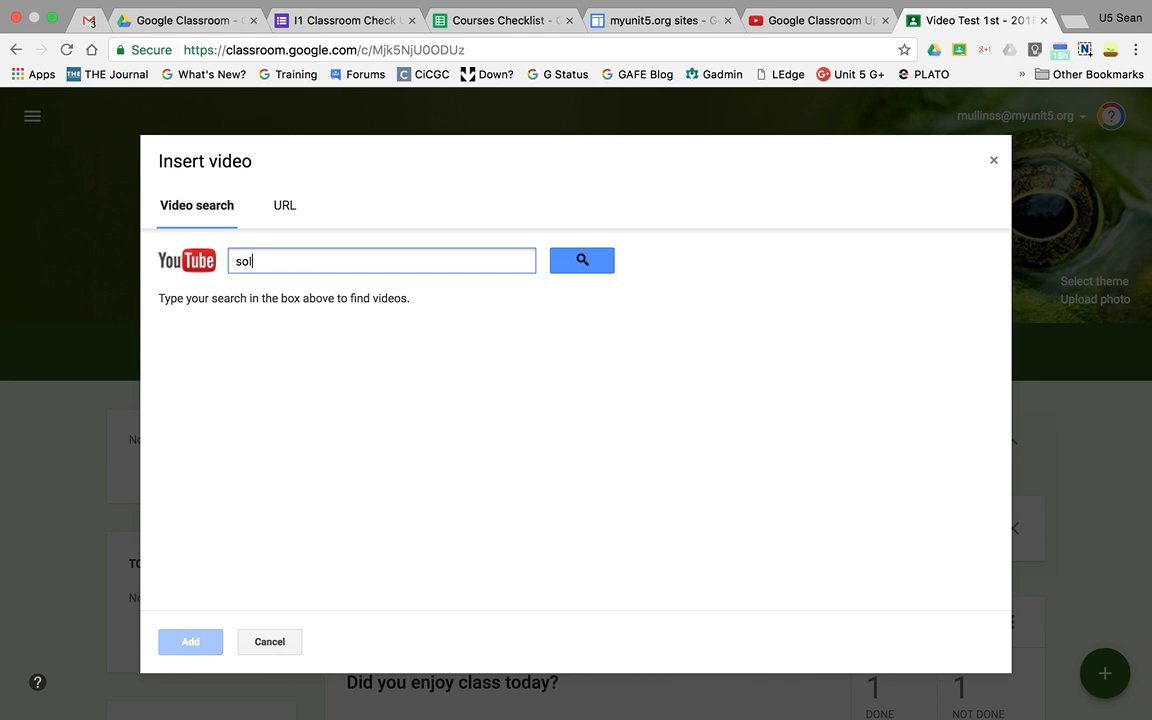
pyautogui.write('ar system')
pyautogui.press('Return')
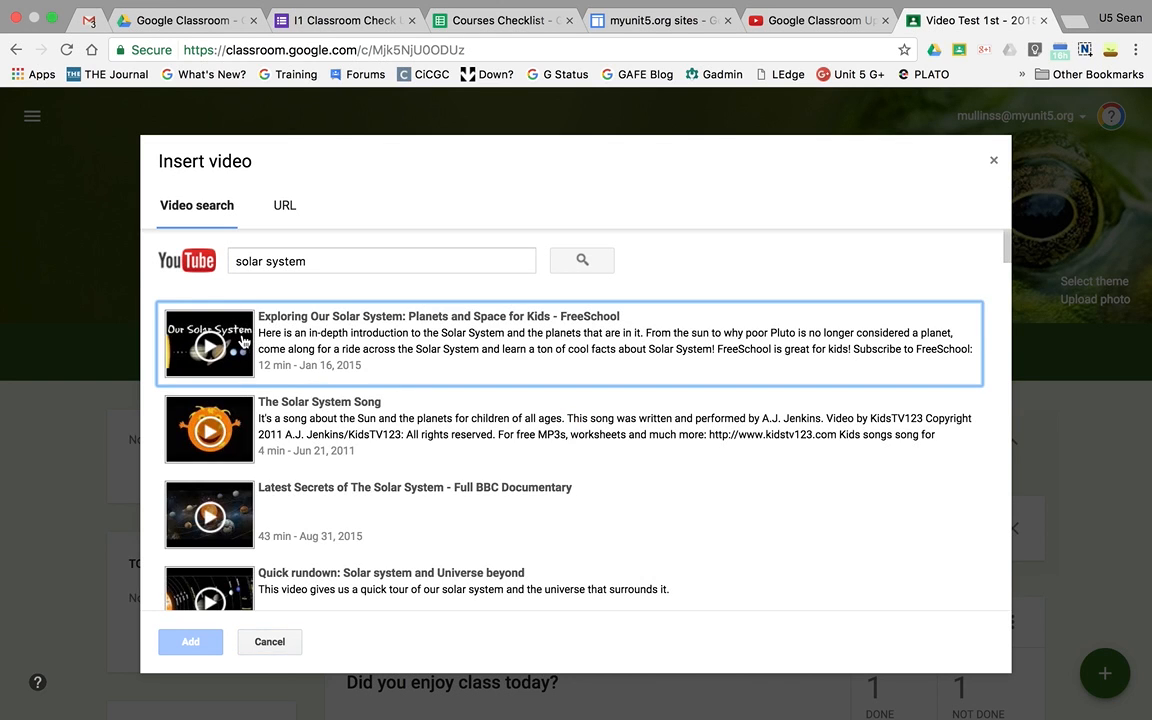
pyautogui.click(244, 340)
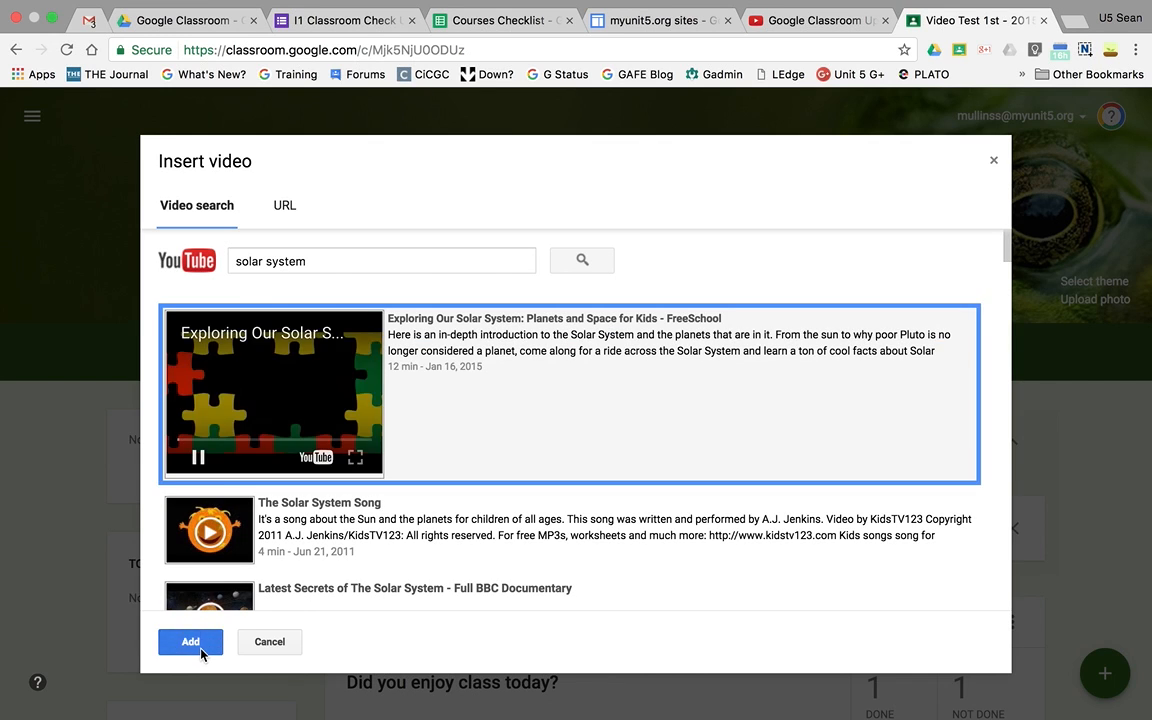
pyautogui.click(190, 641)
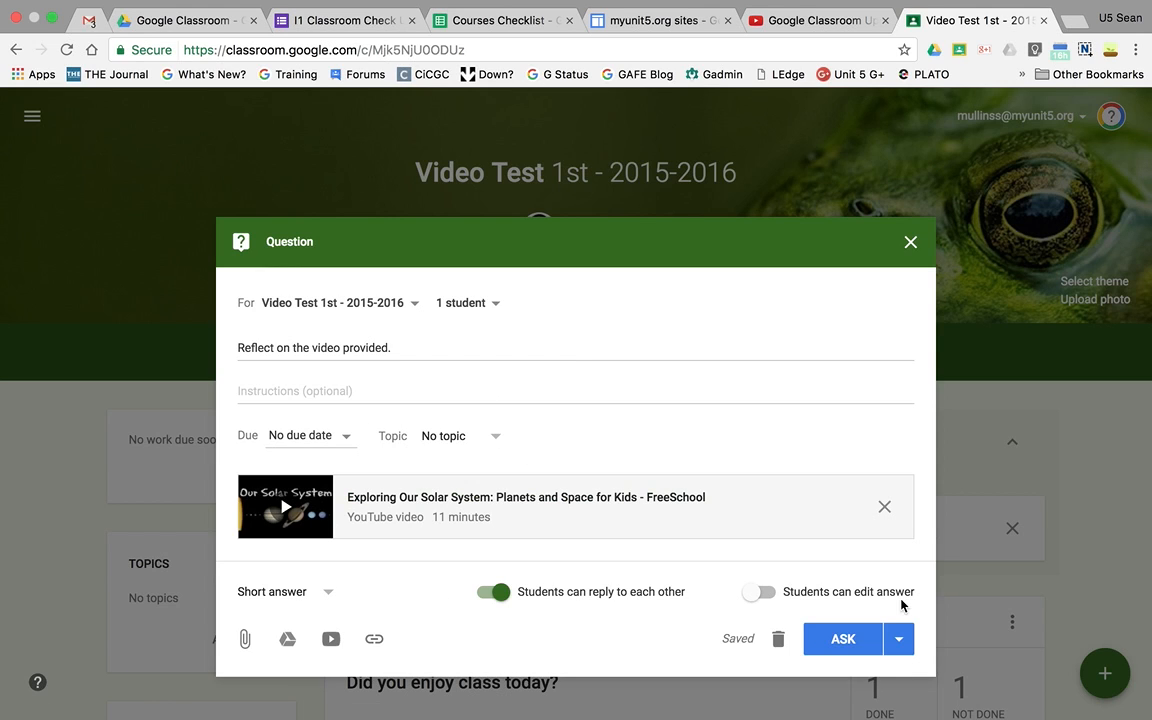
pyautogui.click(855, 644)
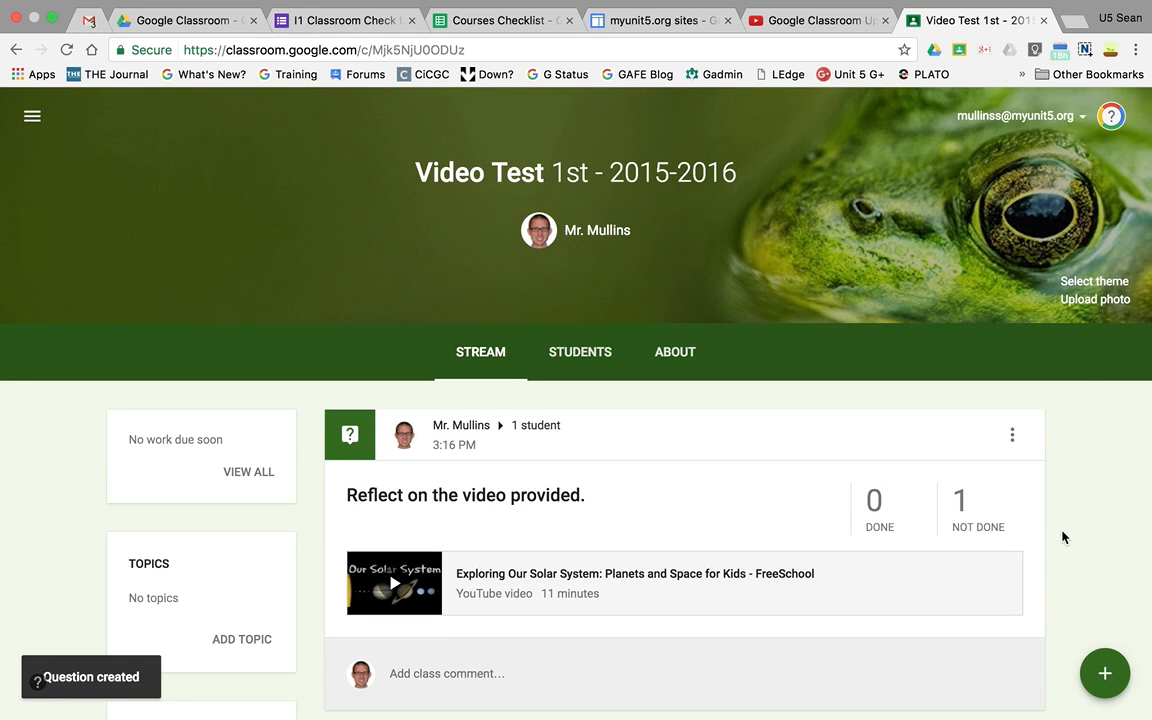
# - Check the updated class stream in the assigned student's account, and reload the stream in the other student's account to compare
pyautogui.hotkey('ctrl', 'Right')
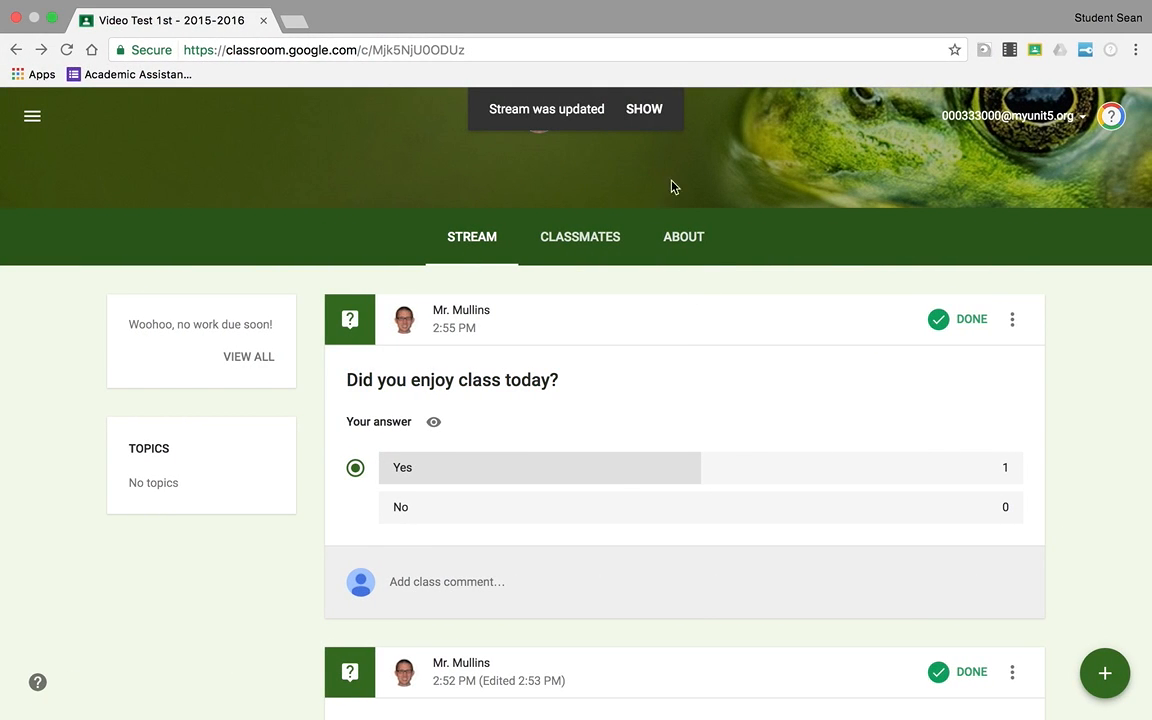
pyautogui.click(648, 112)
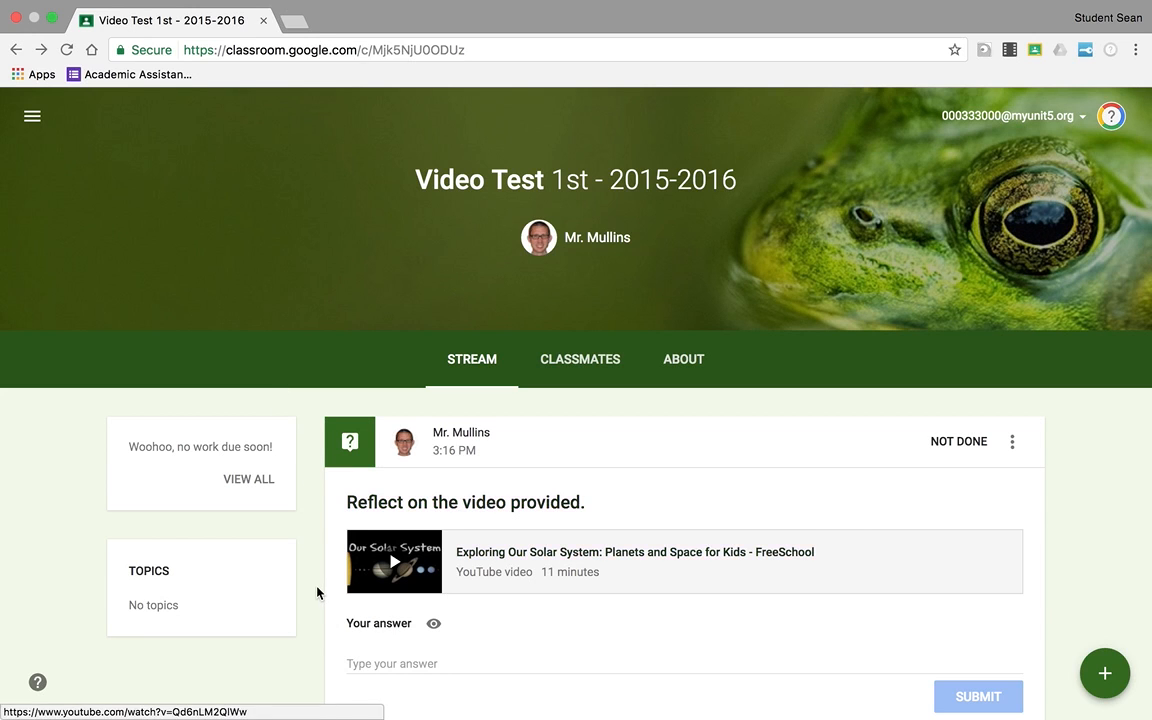
pyautogui.scroll(-1, 317, 592)
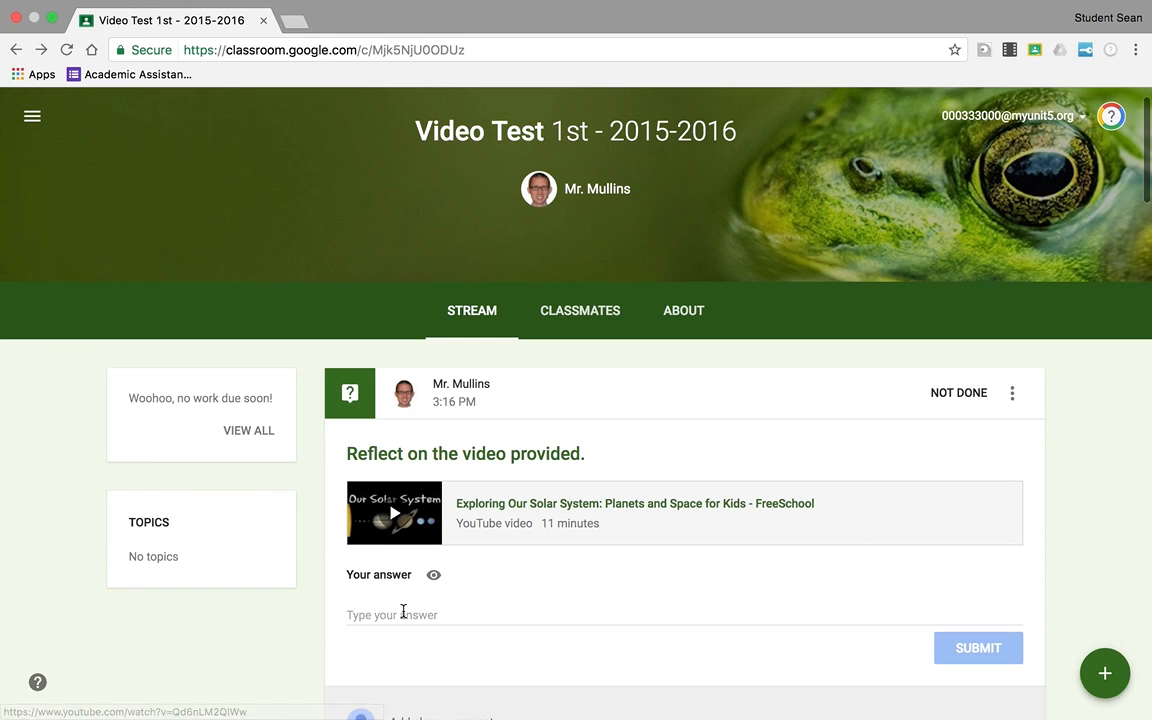
pyautogui.scroll(1, 310, 450)
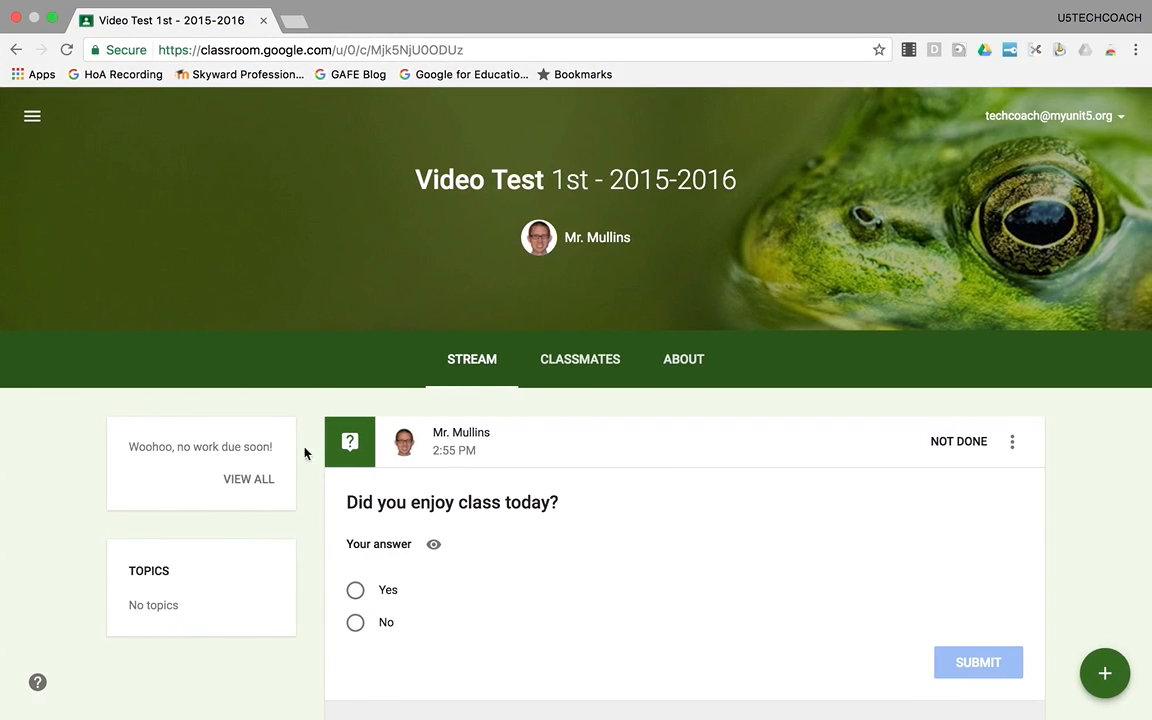
pyautogui.click(66, 49)
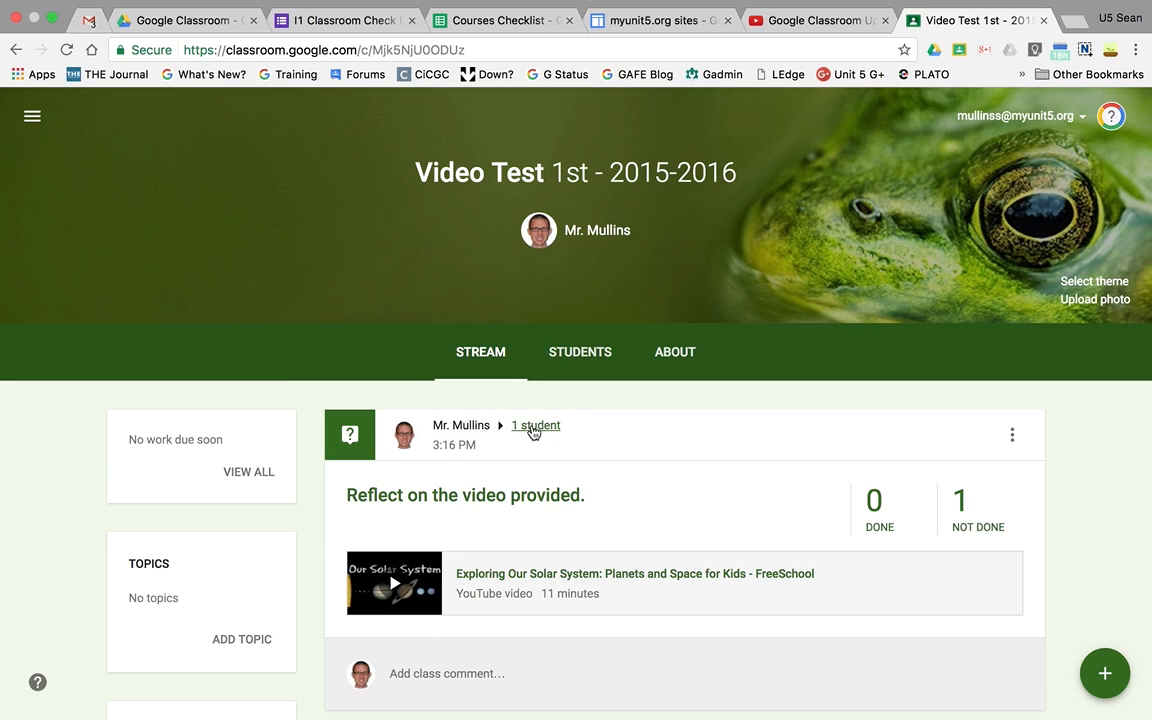
# - Review the posts in the teacher's class stream, including who the video question is assigned to
pyautogui.scroll(-5, 517, 437)
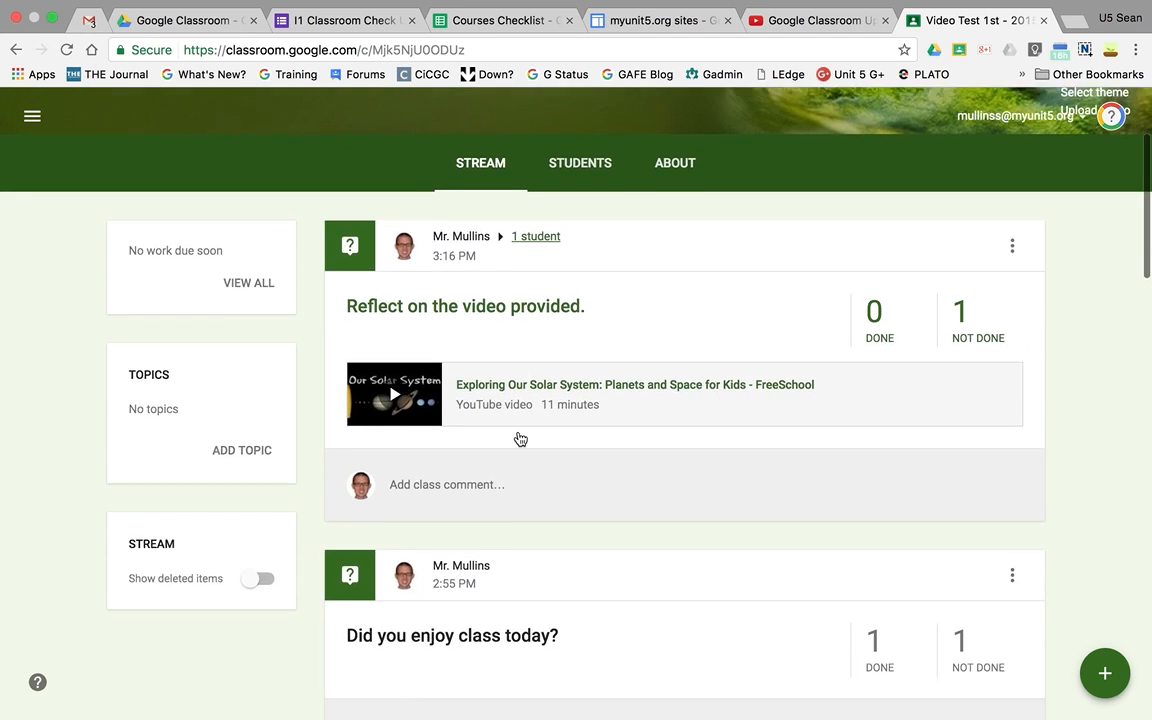
pyautogui.scroll(-3, 514, 442)
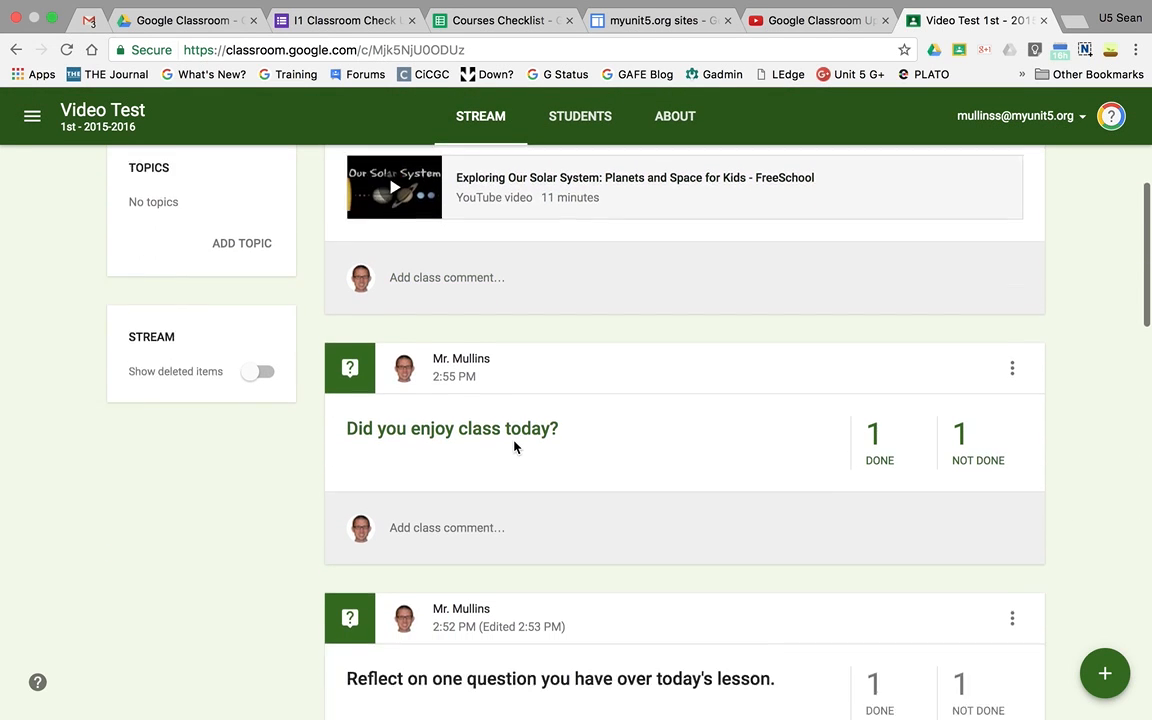
pyautogui.scroll(8, 515, 534)
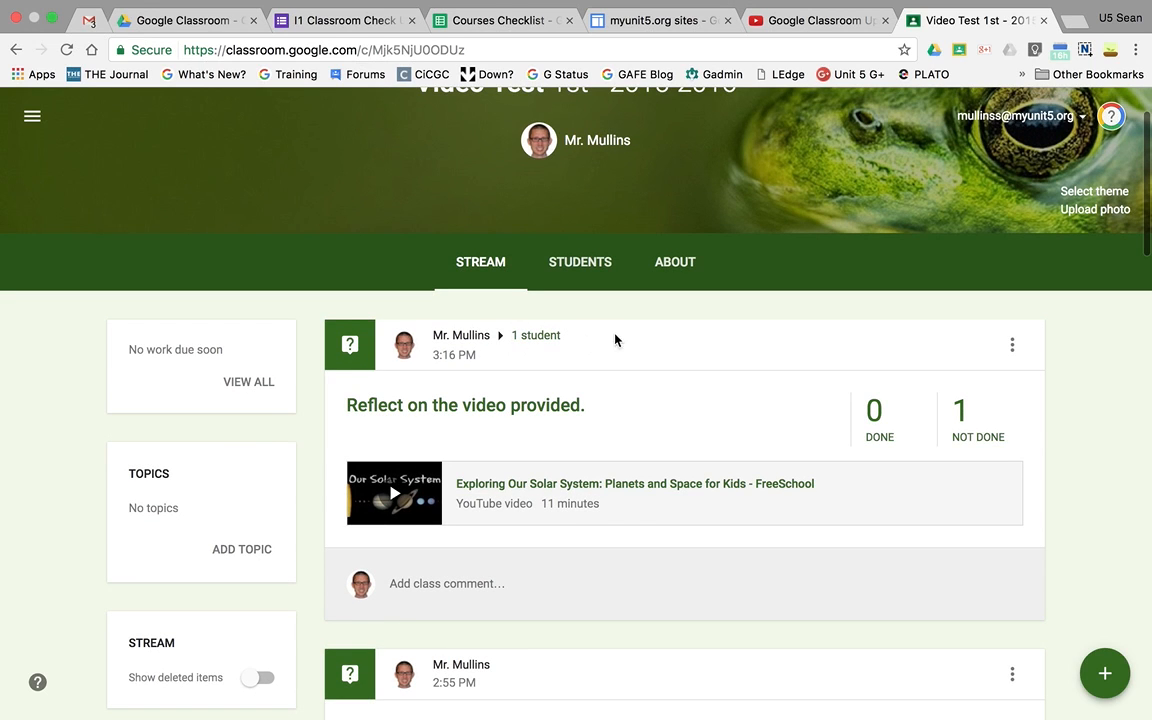
# - Start a second question for the Video Test class and assign it only to the first listed student
pyautogui.moveTo(1095, 678)
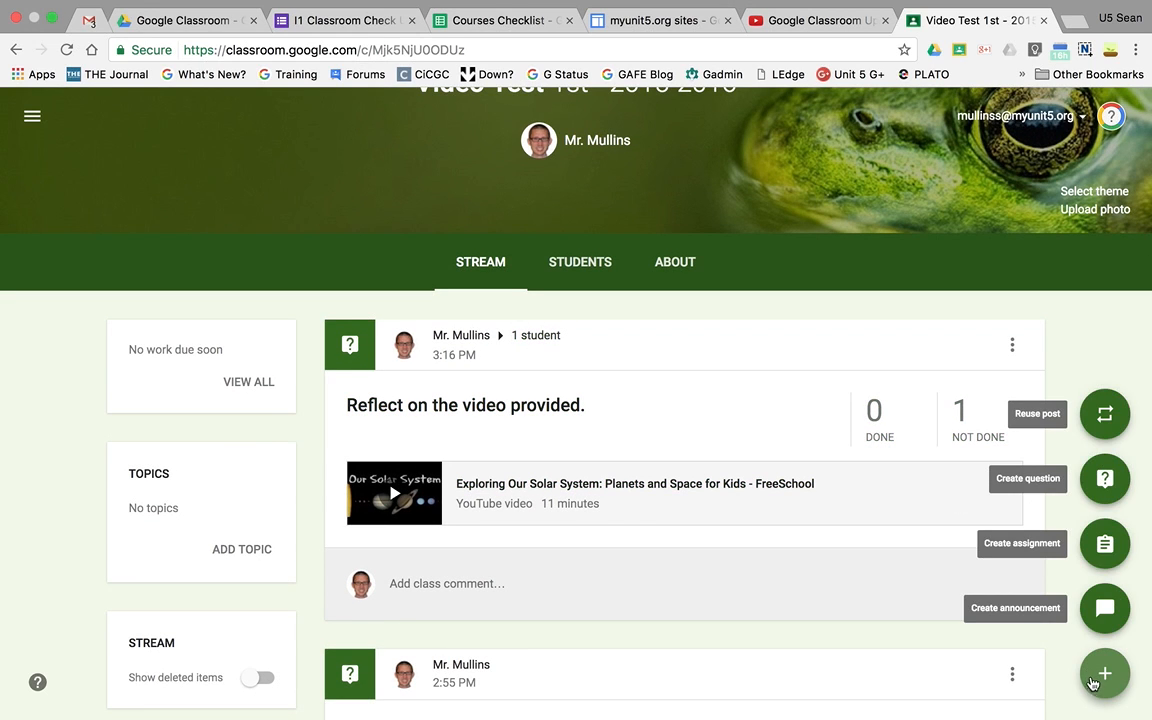
pyautogui.click(1105, 478)
pyautogui.click(497, 313)
pyautogui.click(455, 356)
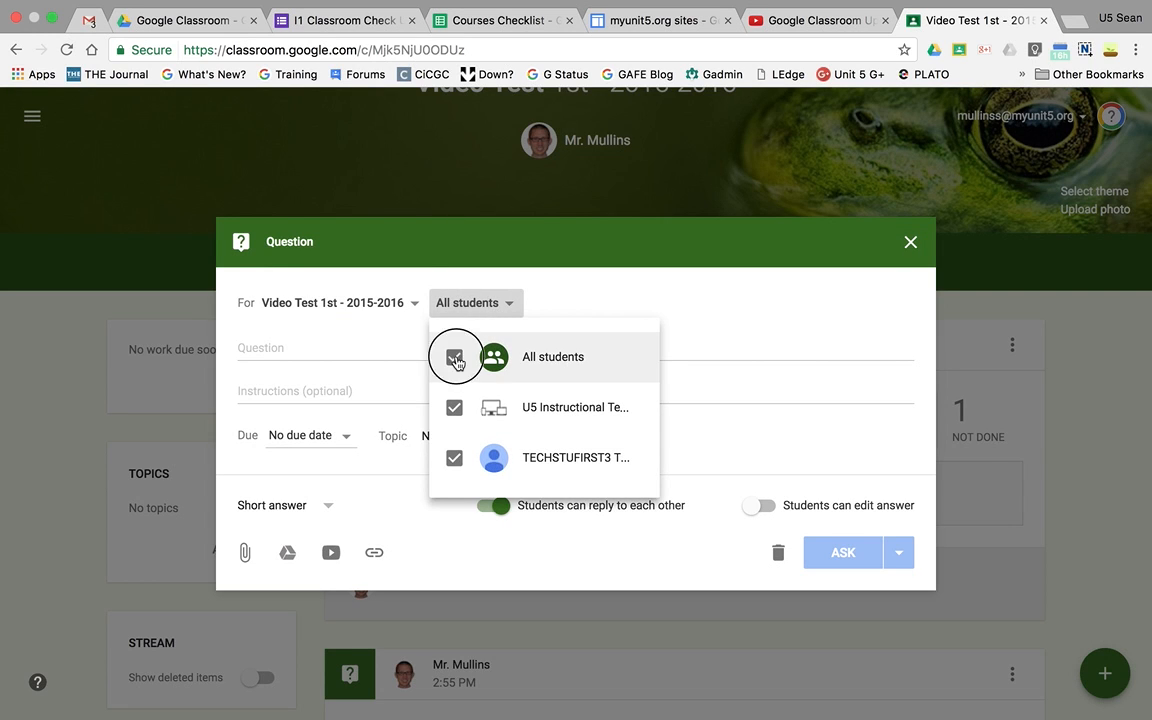
pyautogui.click(454, 409)
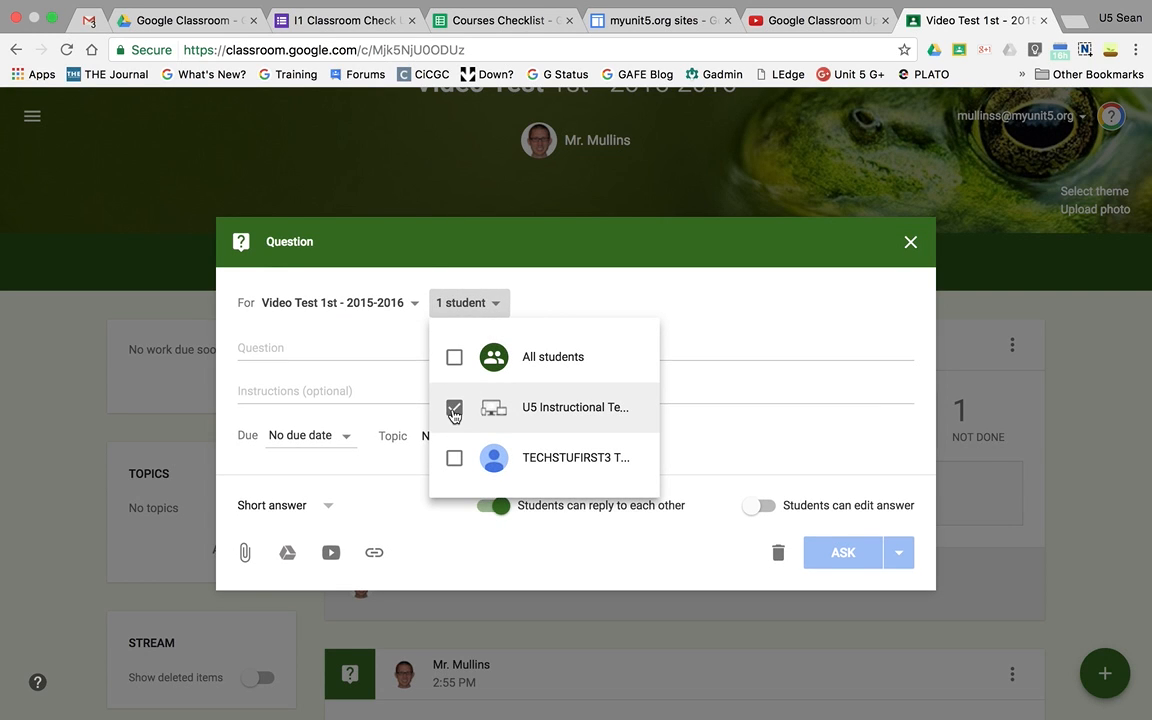
pyautogui.click(359, 353)
# - Enter "Reflect on the video provided." as the second question's text
pyautogui.click(359, 353)
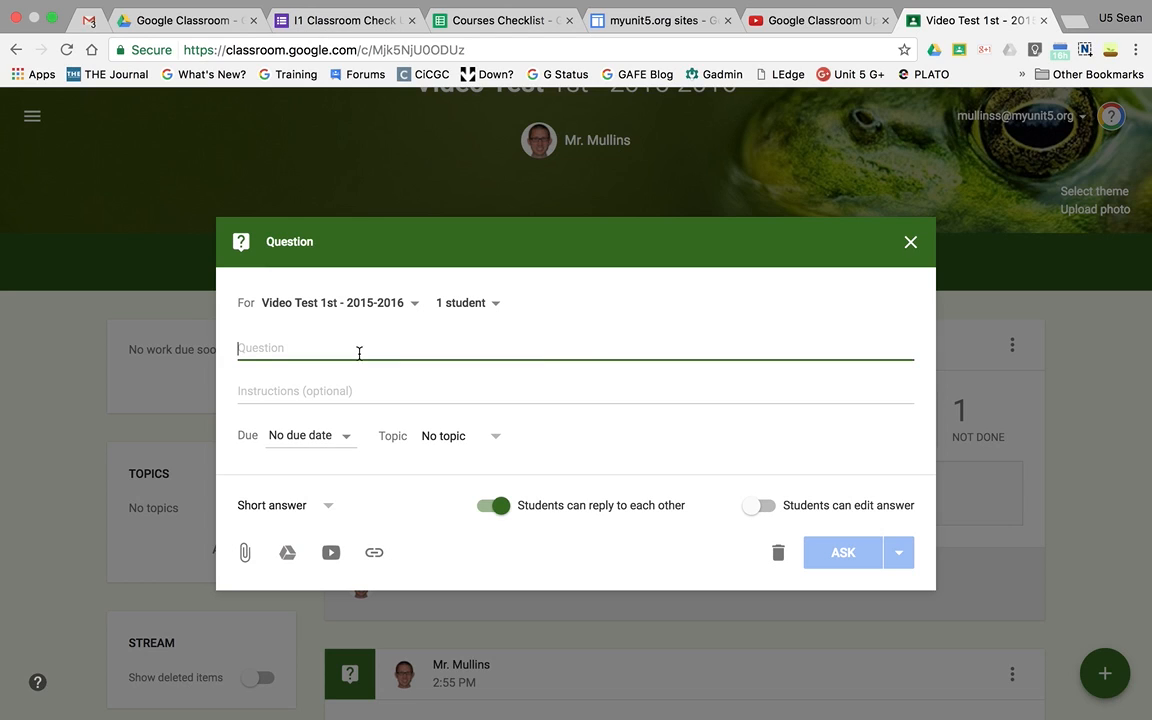
pyautogui.write('Reflect on the')
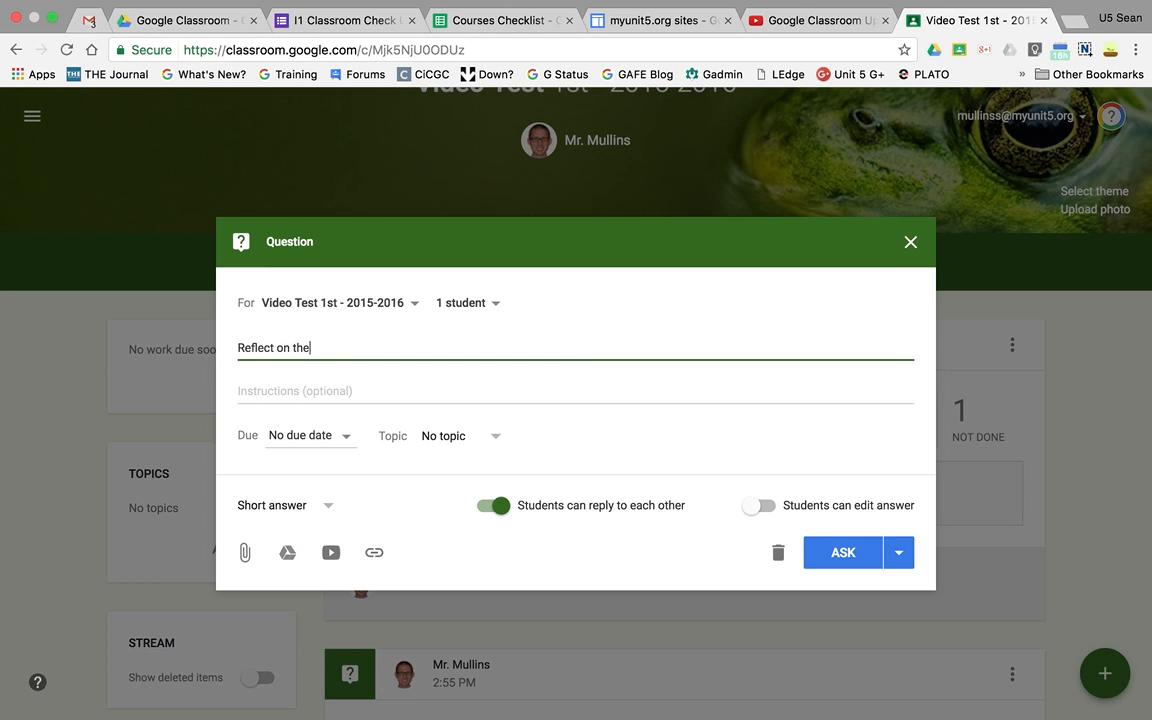
pyautogui.write(' video provided.')
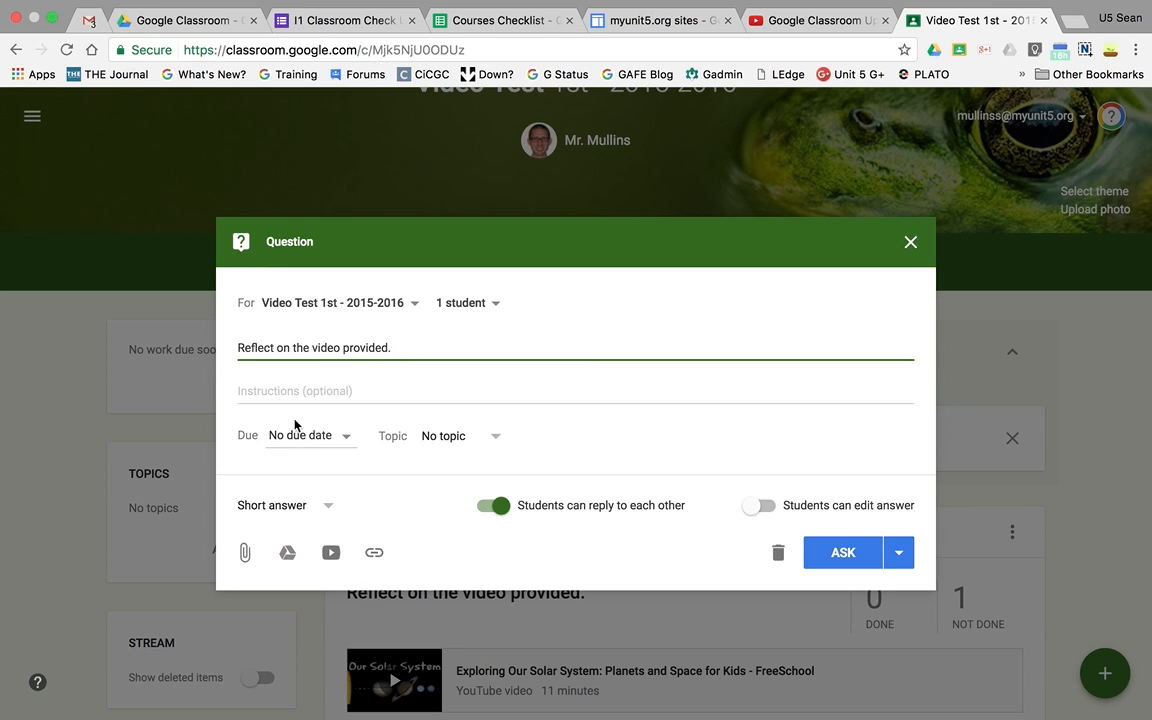
# - Search YouTube for "solar system" and attach "Latest Secrets of The Solar System - Full BBC Documentary" to the question
pyautogui.click(331, 552)
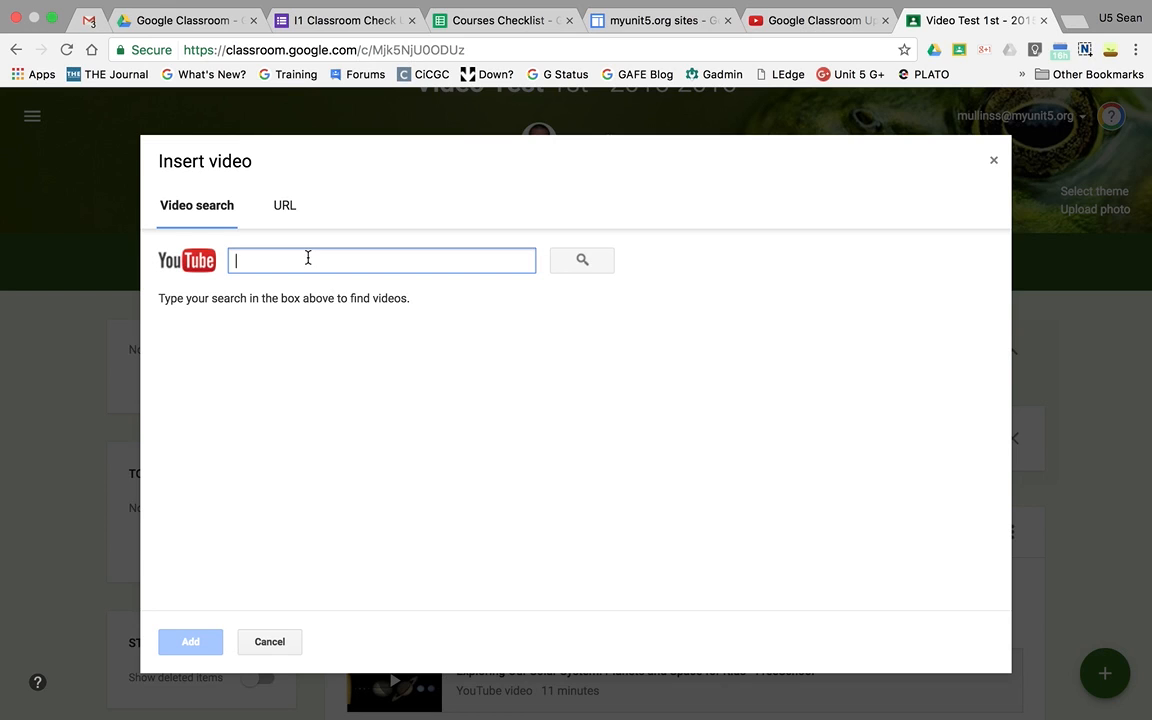
pyautogui.write('solar syst')
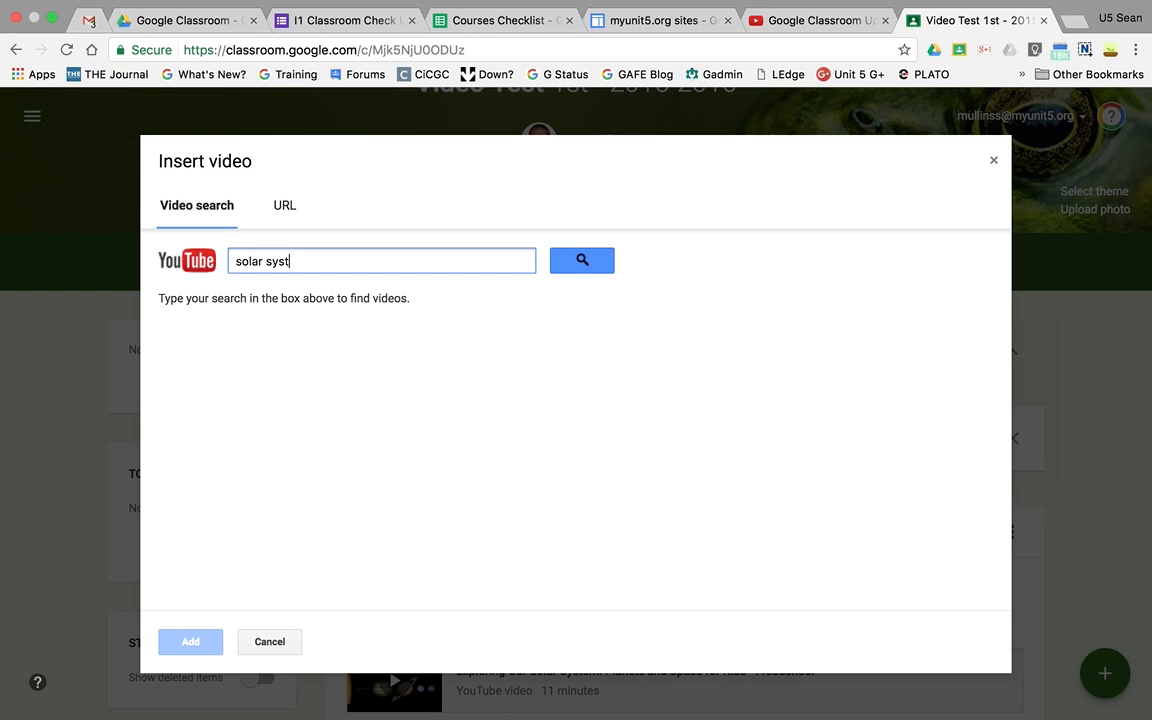
pyautogui.write('em')
pyautogui.press('Return')
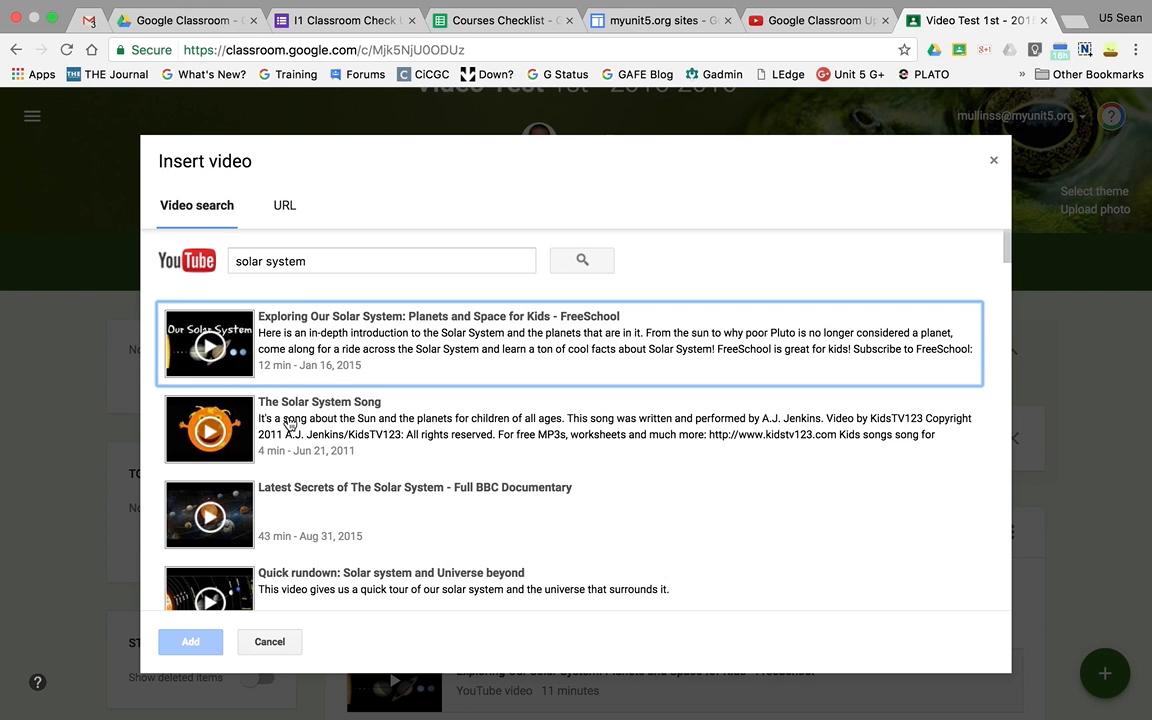
pyautogui.click(296, 505)
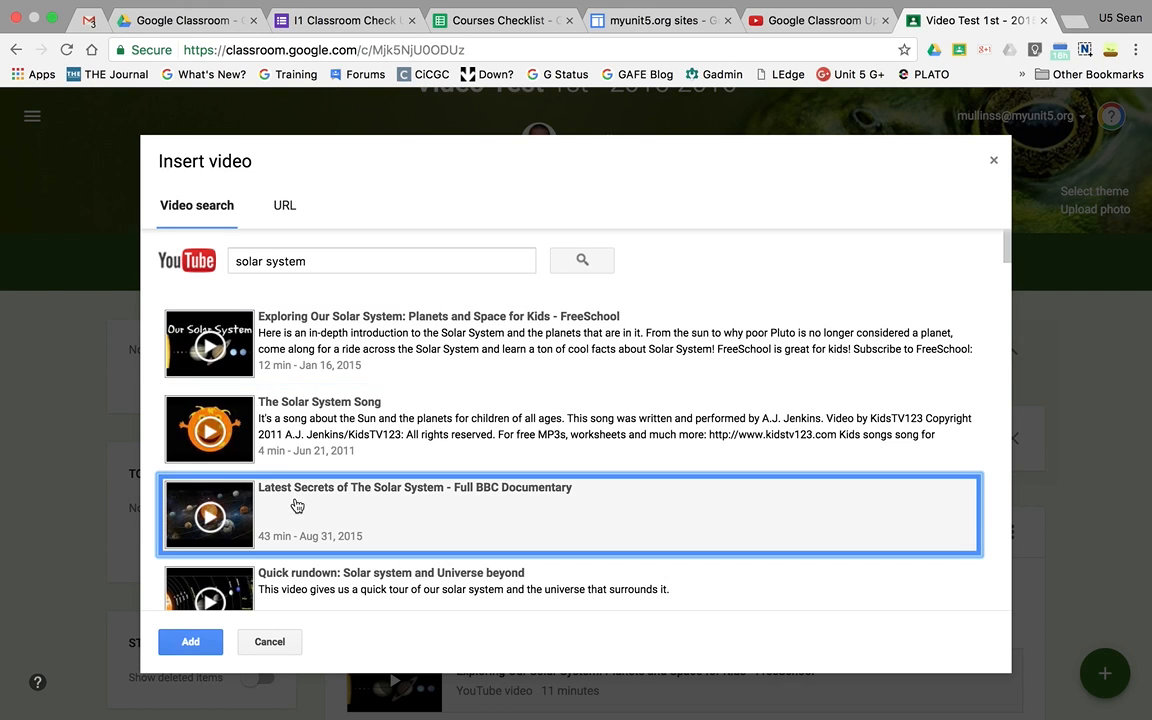
pyautogui.click(190, 641)
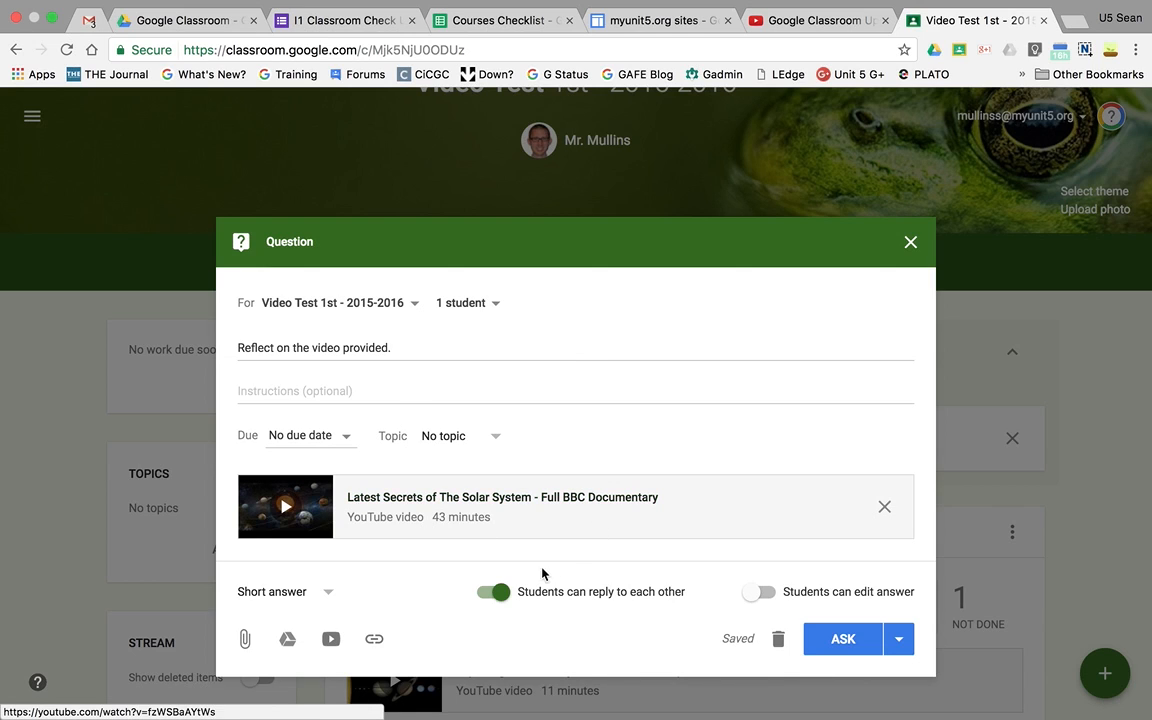
# - Schedule the question for Feb 7, 2017 at 4:00 PM instead of asking it right away
pyautogui.click(899, 640)
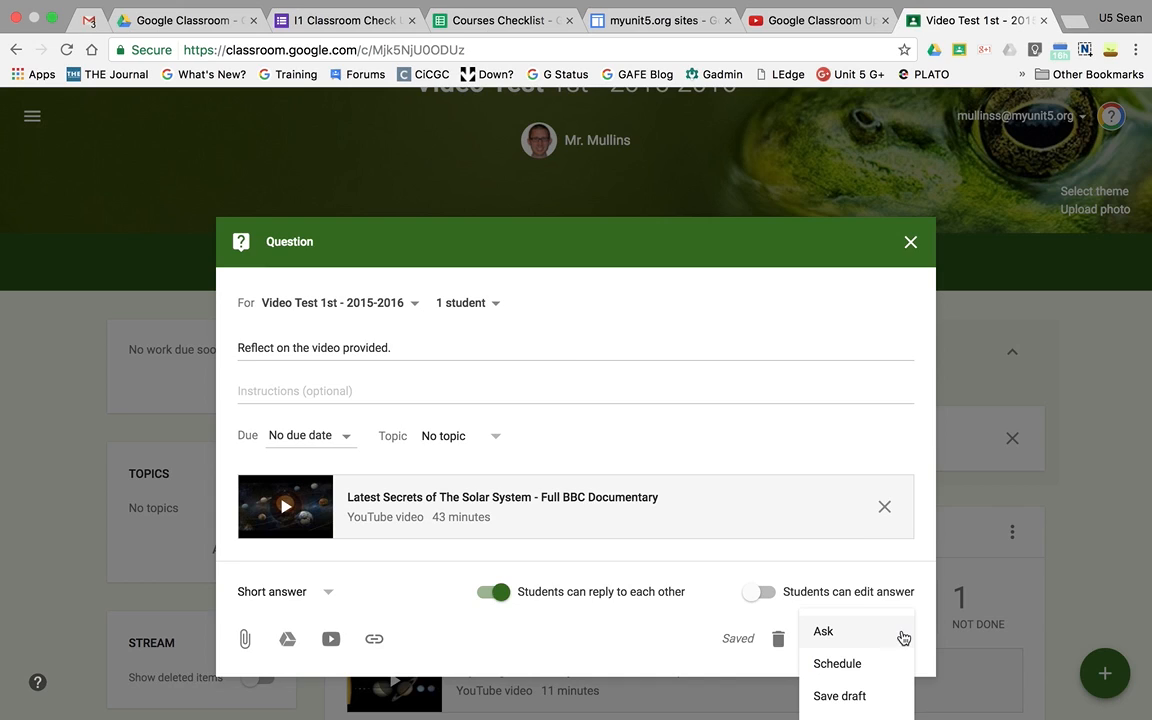
pyautogui.click(922, 609)
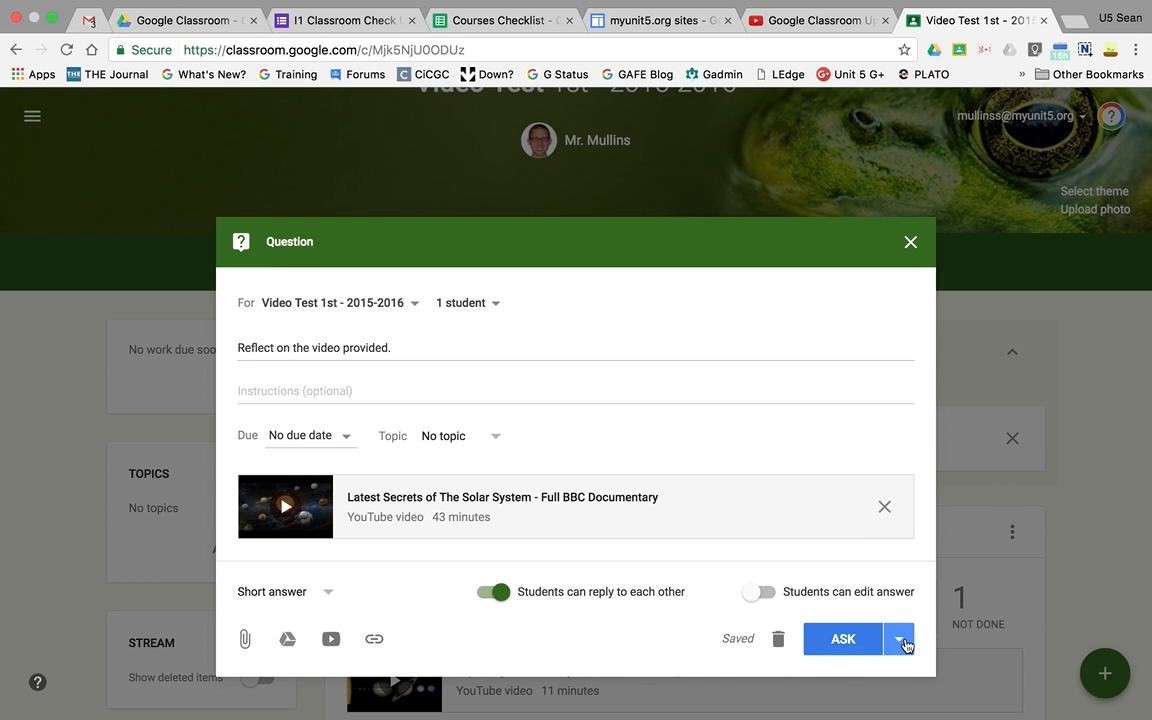
pyautogui.click(907, 642)
pyautogui.click(855, 666)
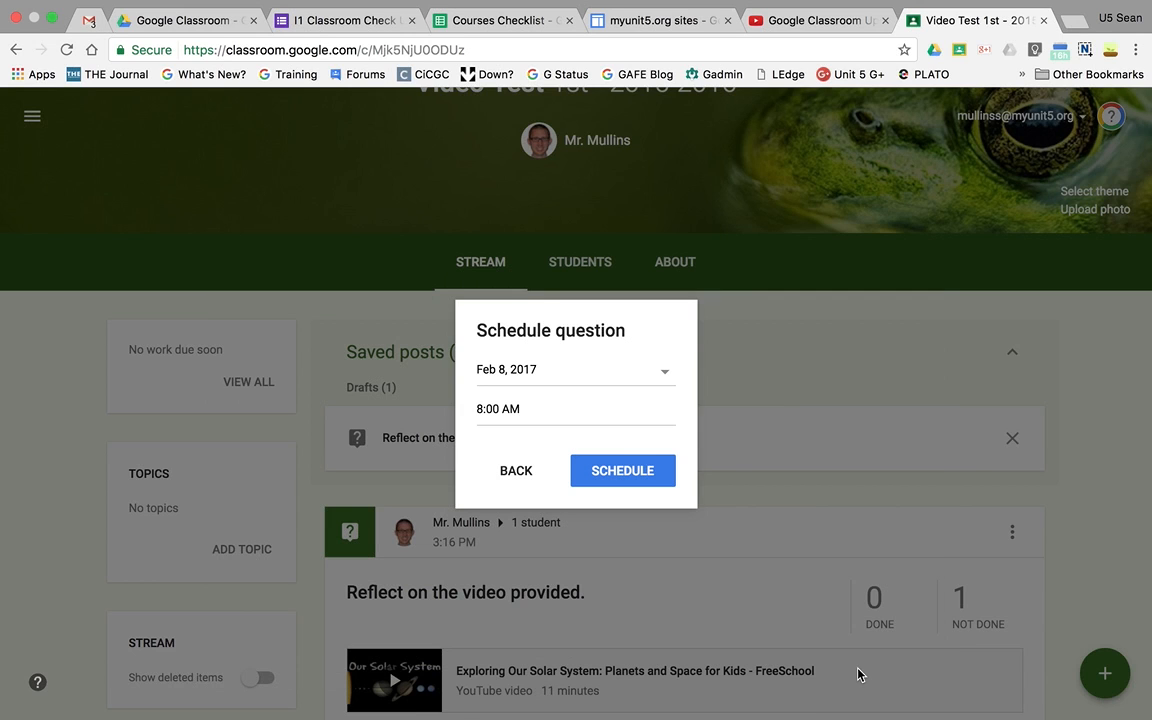
pyautogui.click(663, 376)
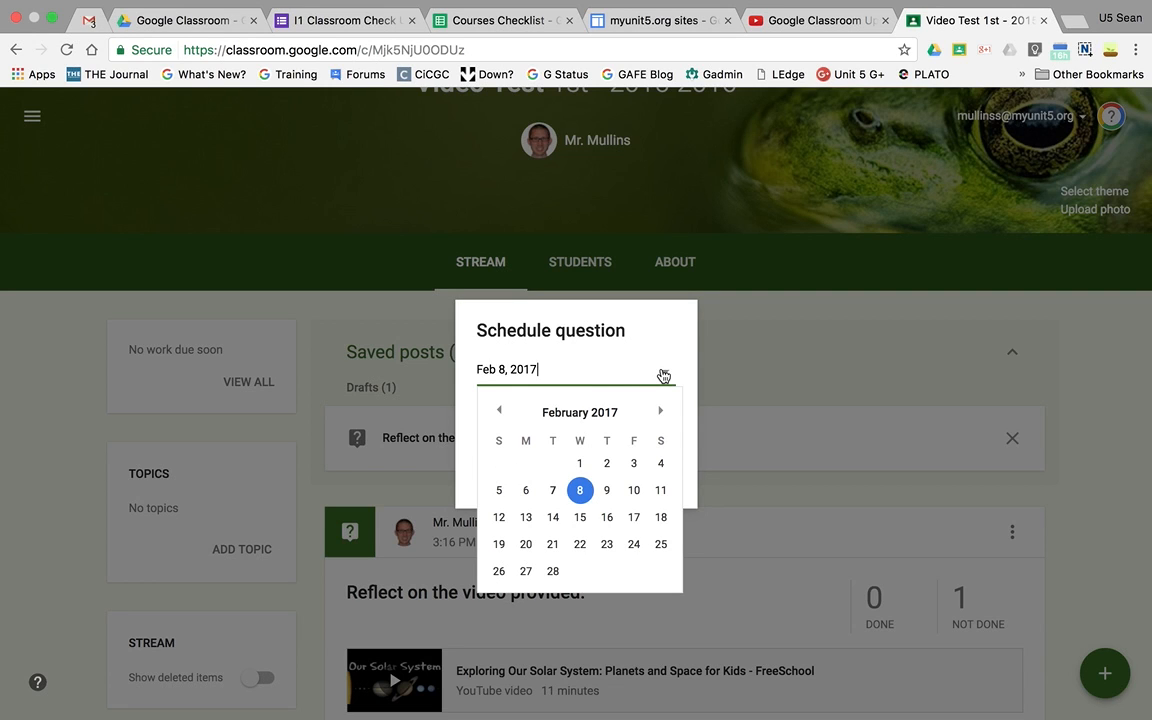
pyautogui.click(553, 490)
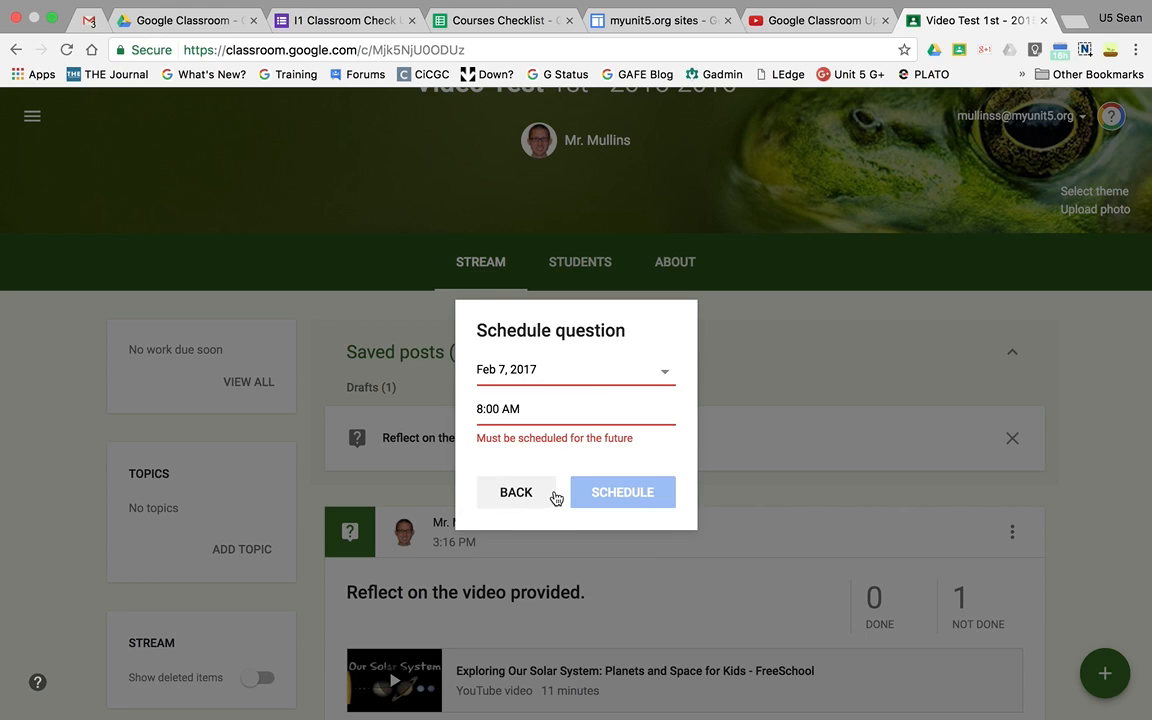
pyautogui.click(538, 411)
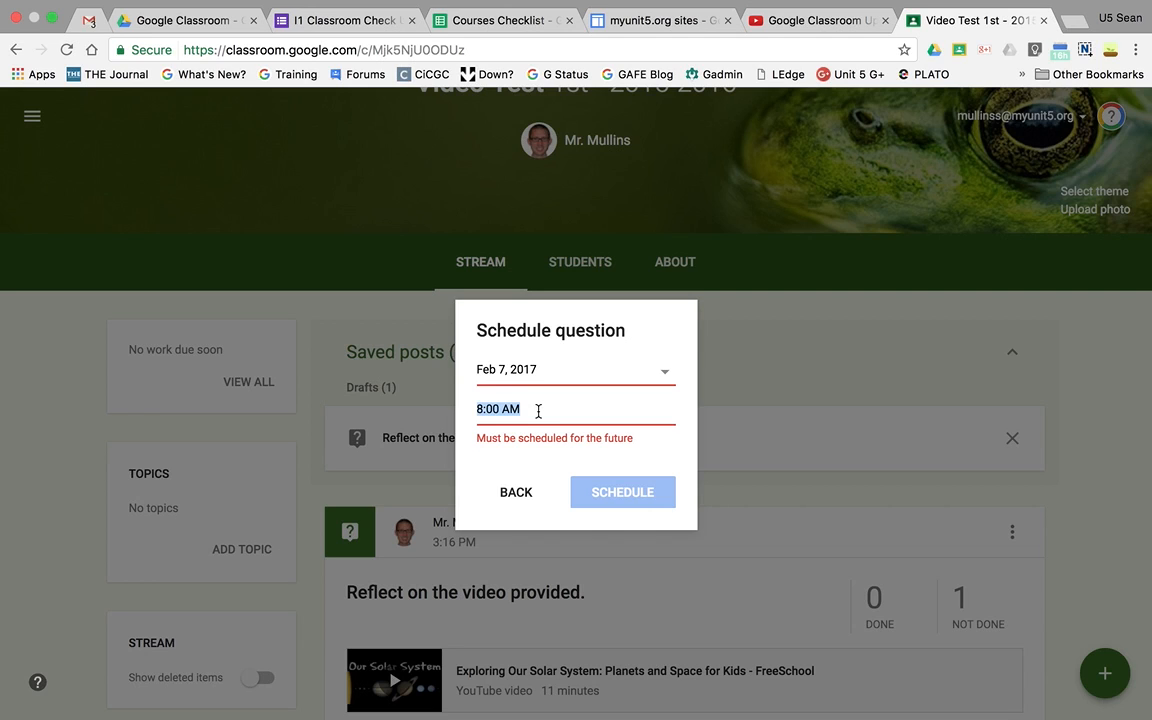
pyautogui.write('4')
pyautogui.write('00 PM')
pyautogui.click(594, 491)
pyautogui.click(607, 483)
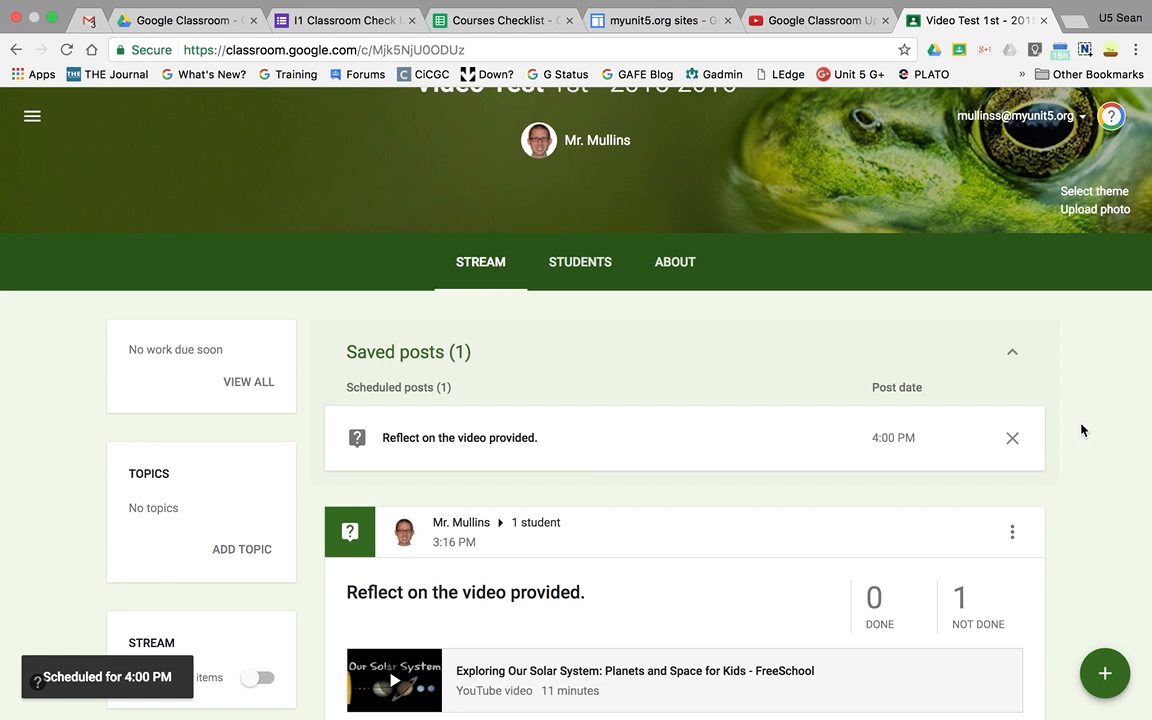
# - Review the scheduled question and its post date among the saved posts, and collapse the list
pyautogui.click(1015, 356)
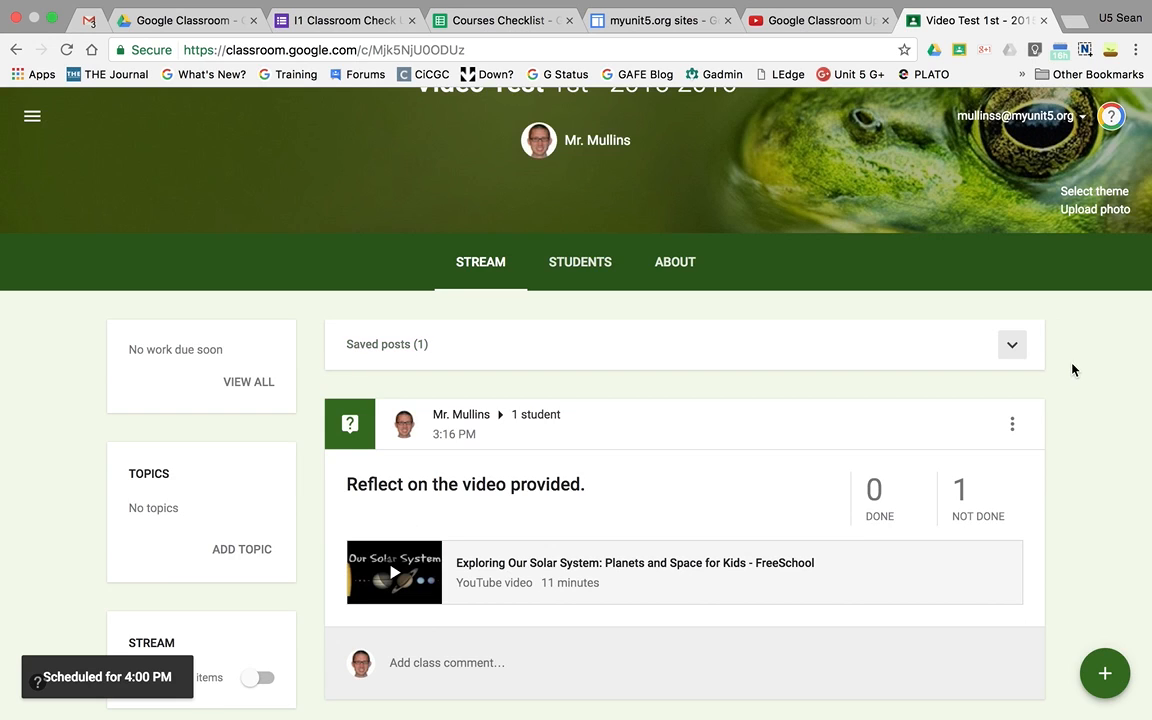
pyautogui.scroll(2, 1072, 368)
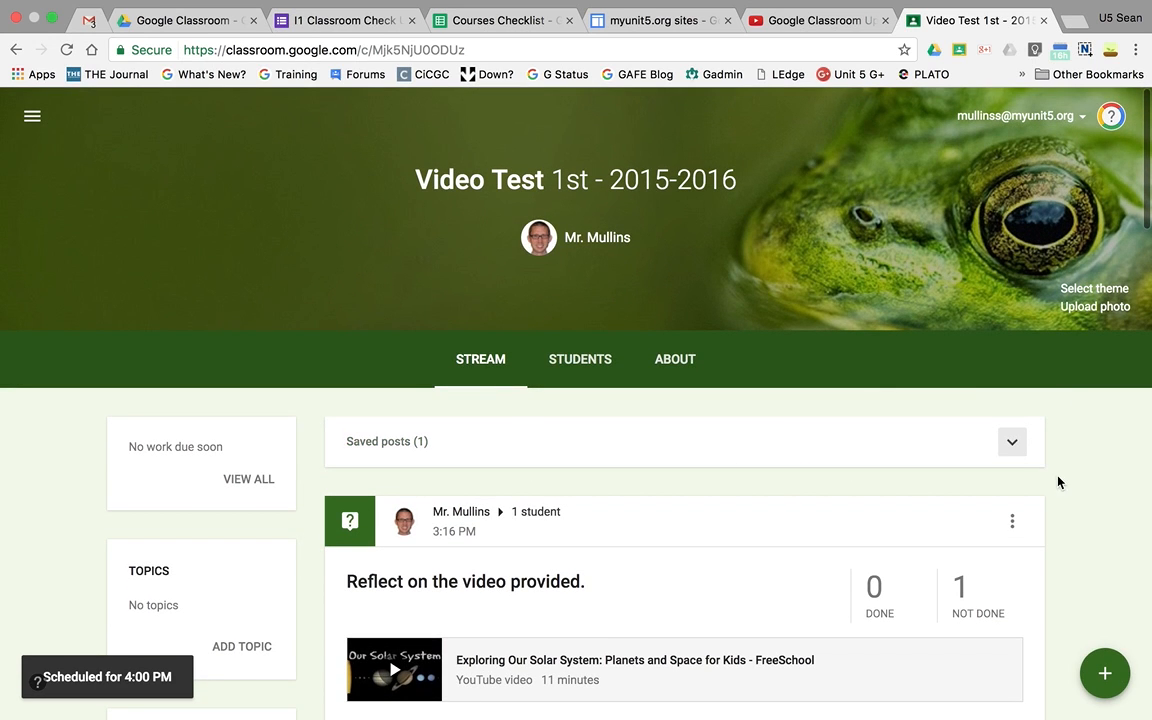
pyautogui.scroll(-1, 1058, 482)
pyautogui.click(1014, 420)
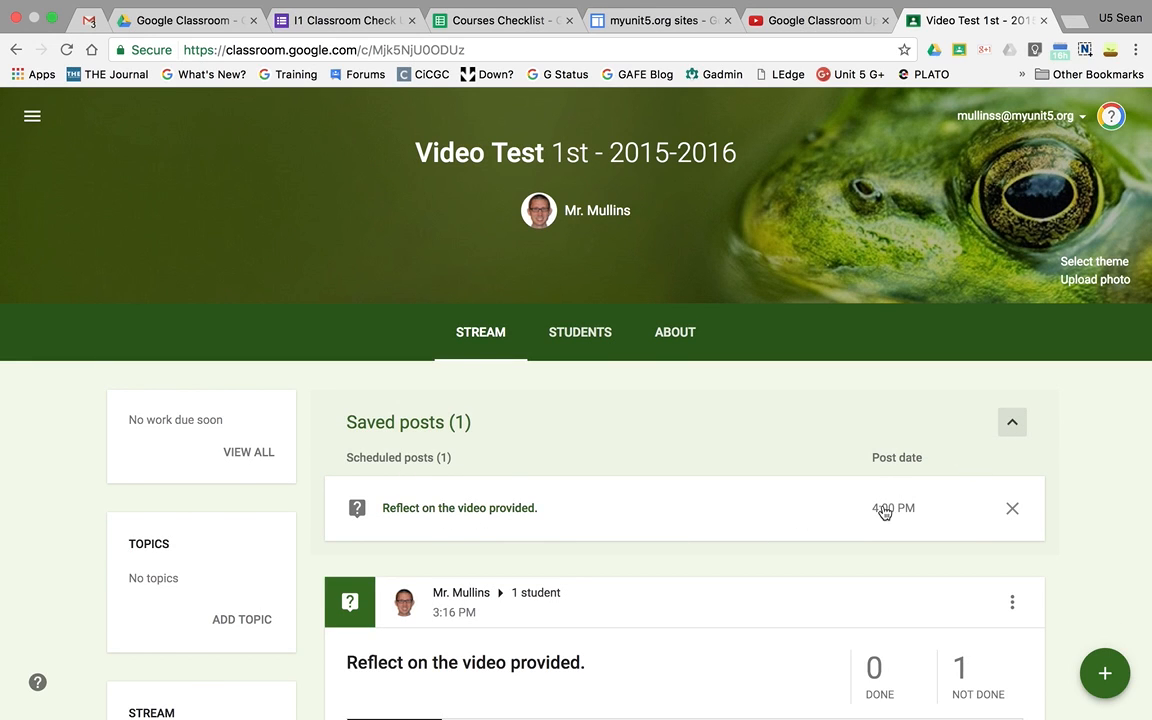
pyautogui.click(1018, 428)
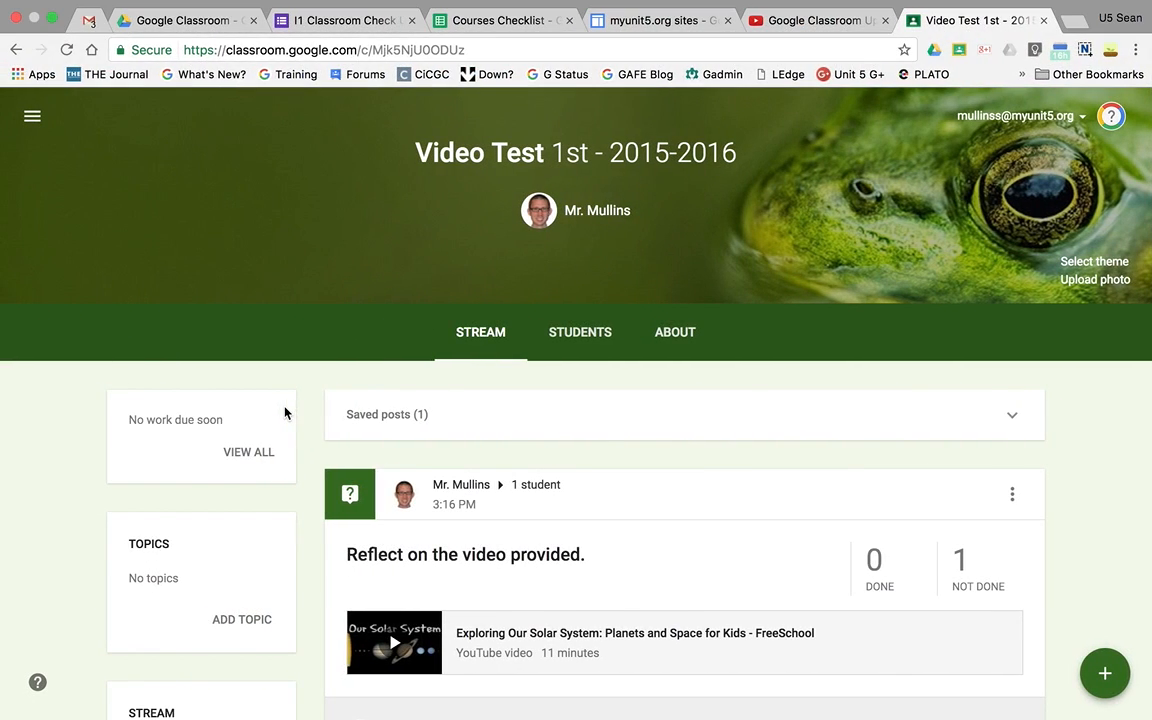
# - Reopen the scheduled question from the saved posts, remove its 4:00 PM schedule and ask it immediately
pyautogui.click(1012, 414)
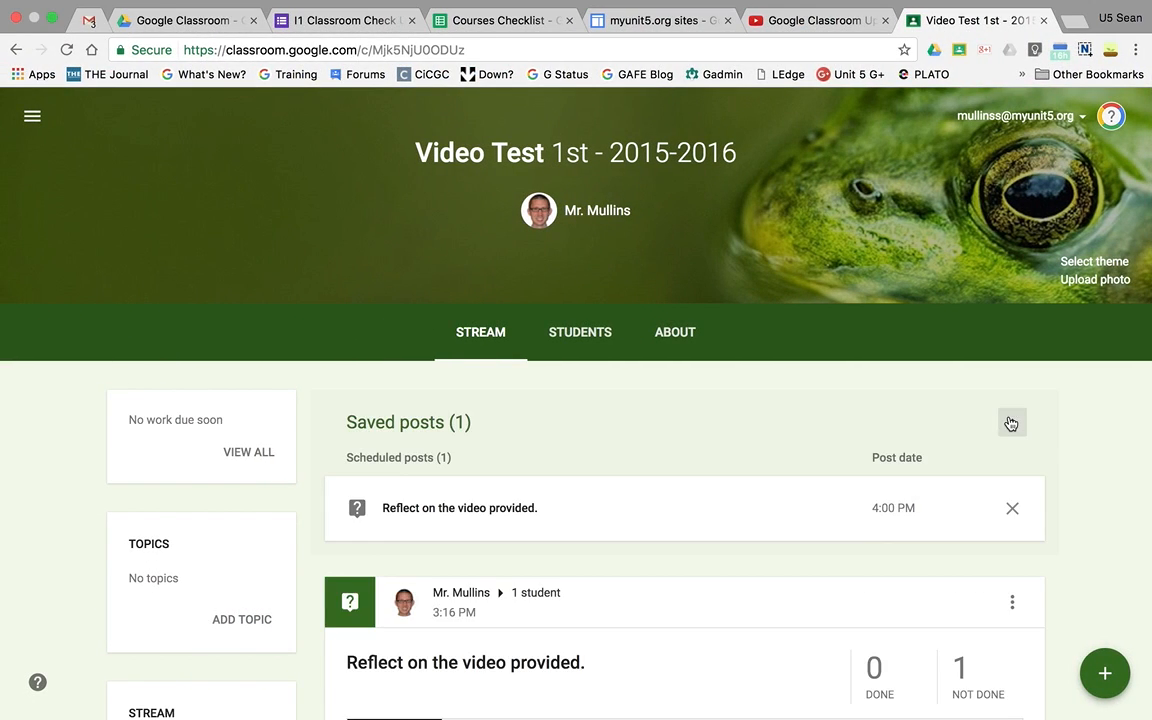
pyautogui.click(514, 505)
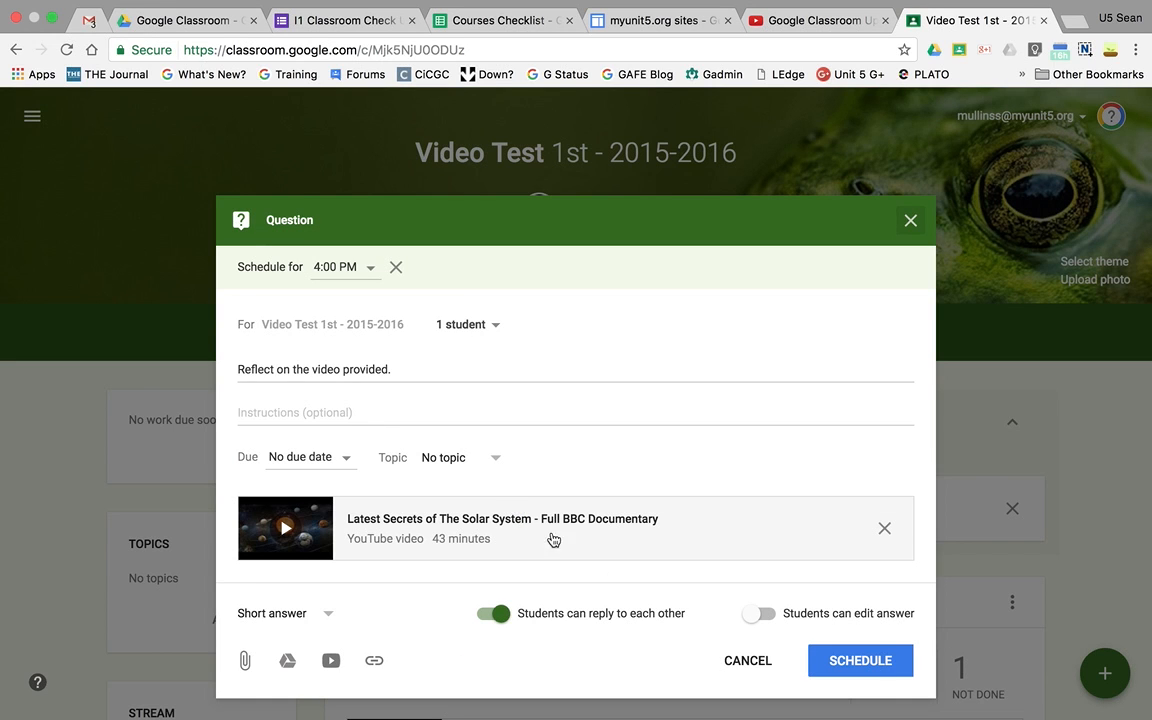
pyautogui.click(848, 664)
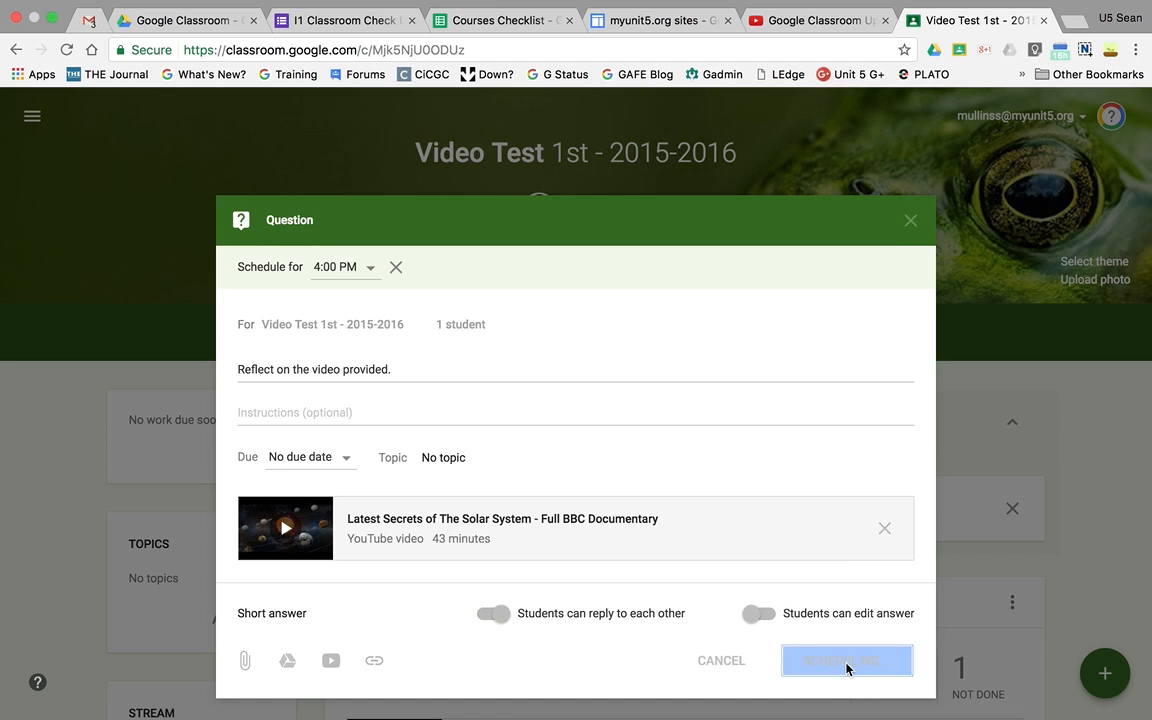
pyautogui.click(505, 524)
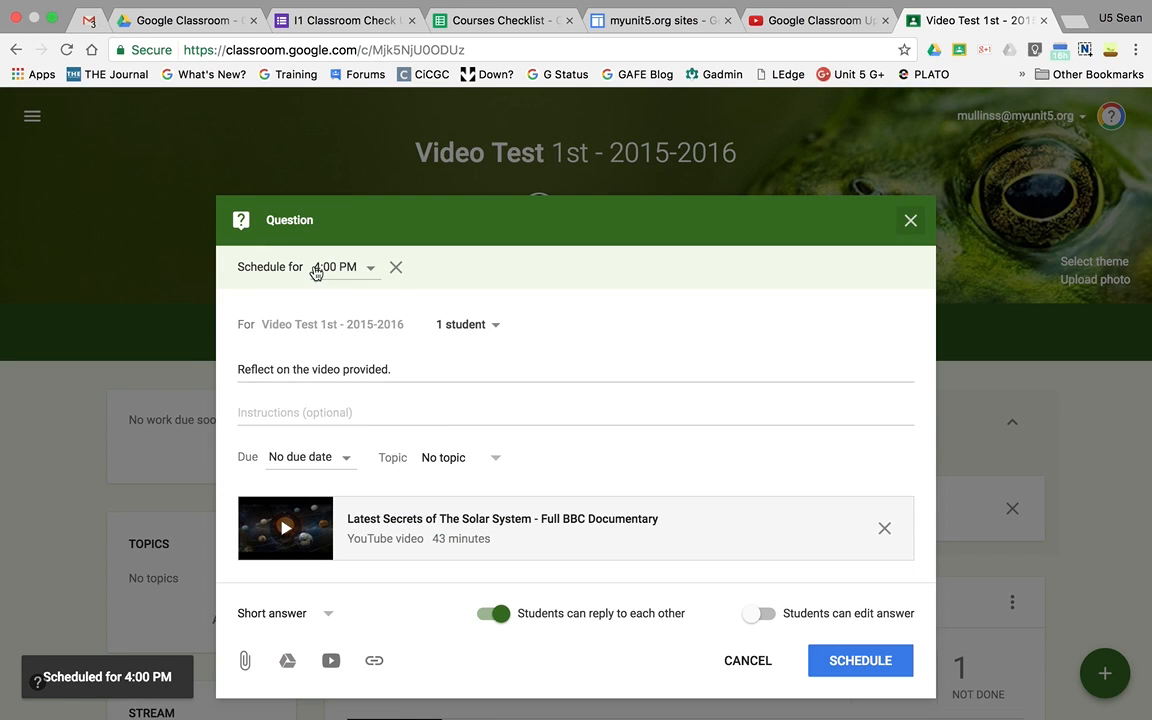
pyautogui.click(396, 267)
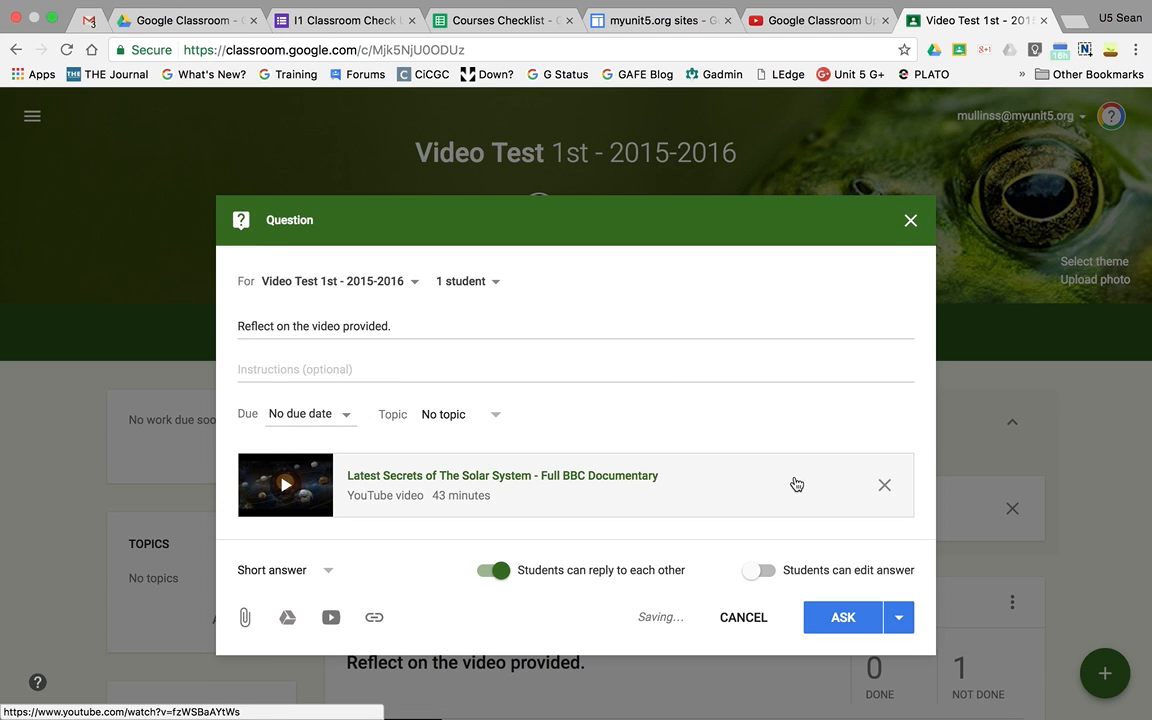
pyautogui.click(840, 620)
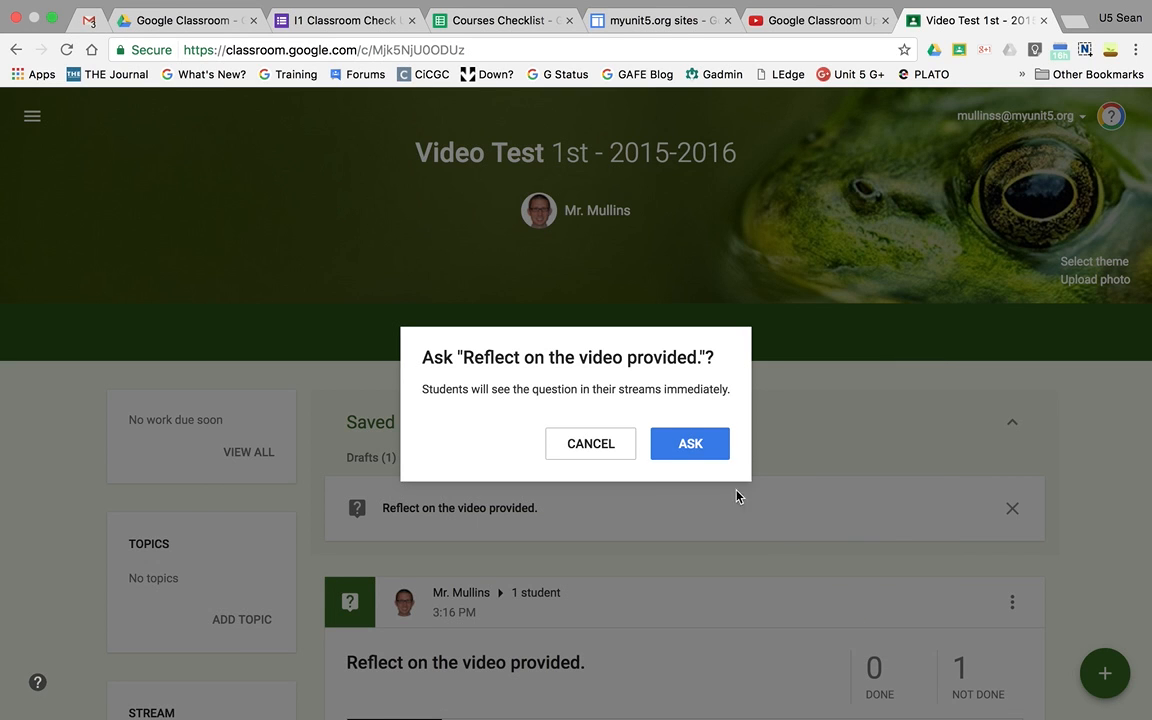
pyautogui.click(708, 452)
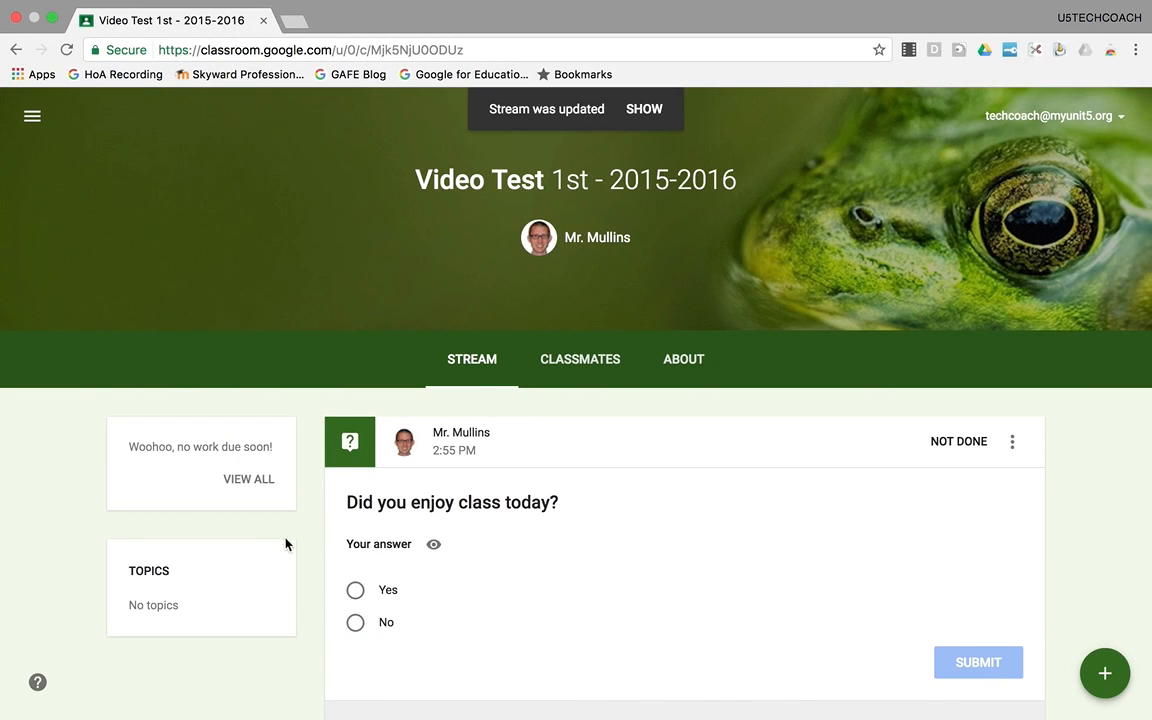
# - Show the updated stream in the assigned student's account and check the new video question
pyautogui.click(645, 112)
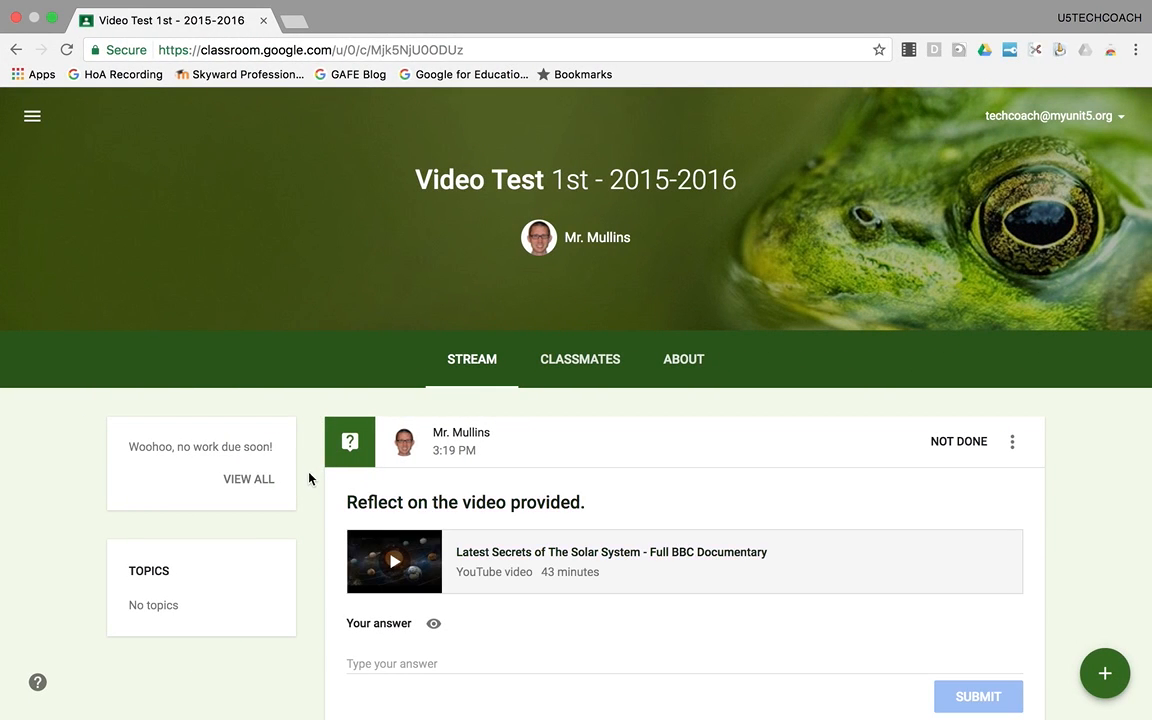
pyautogui.scroll(-2, 308, 478)
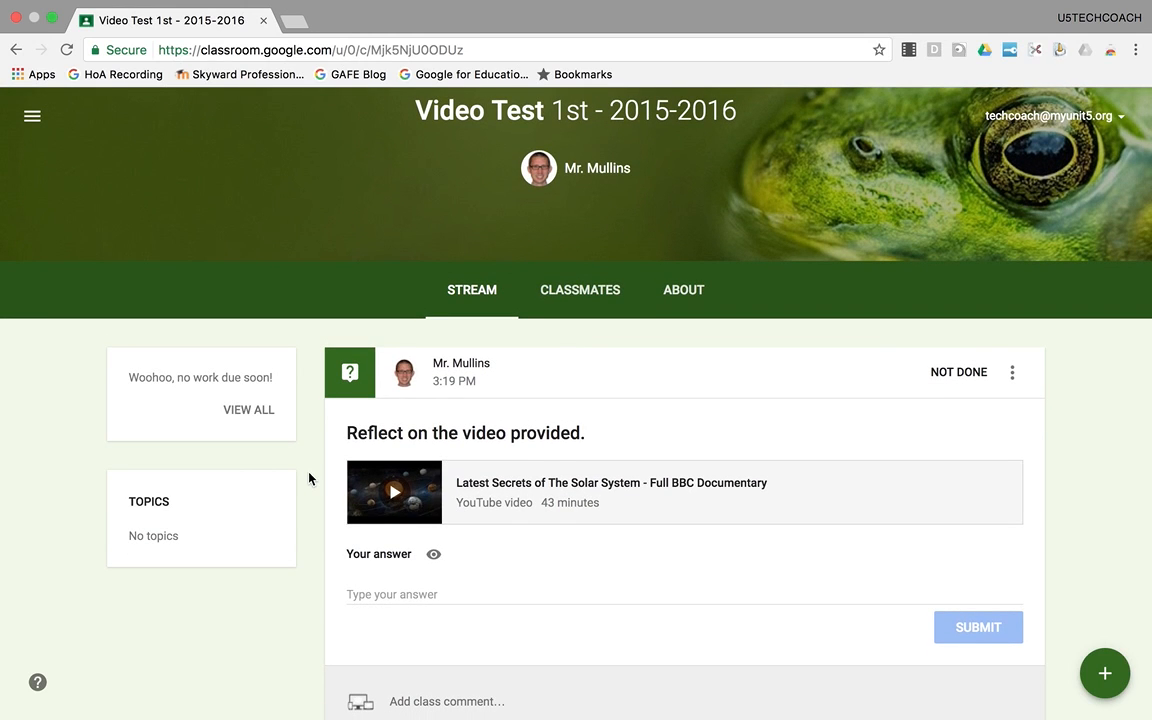